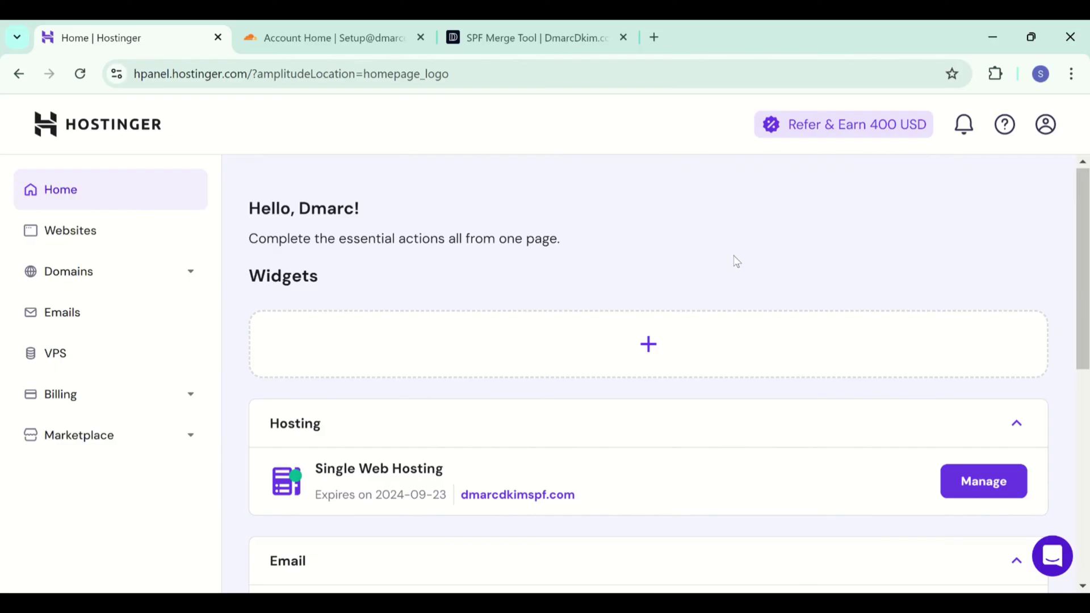
# - Open the dmarcdkimspf.com email service overview and scroll down to its Domain settings
pyautogui.click(187, 328)
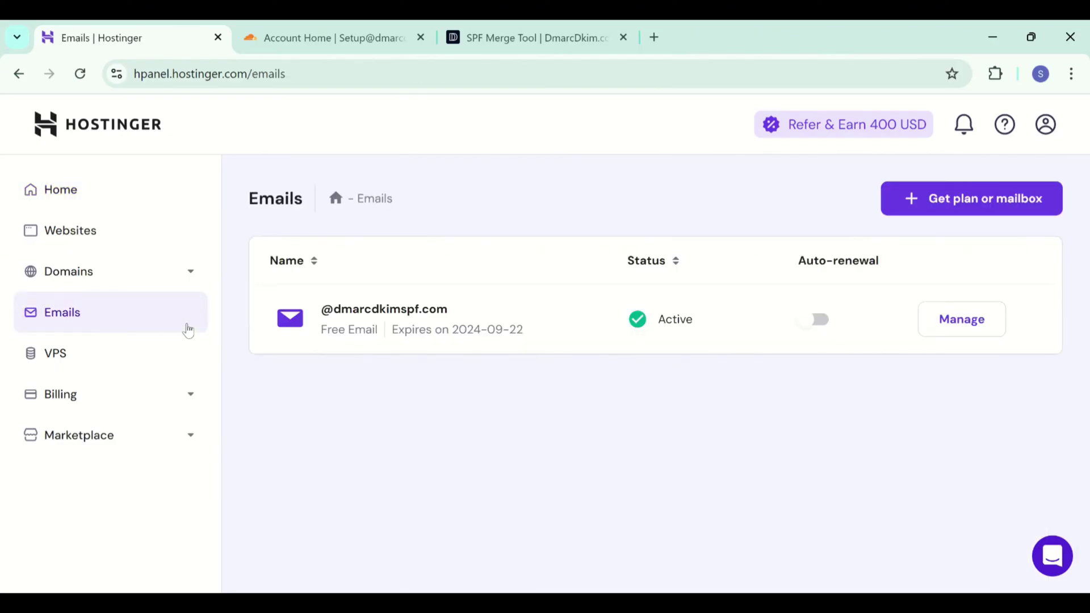
pyautogui.click(968, 320)
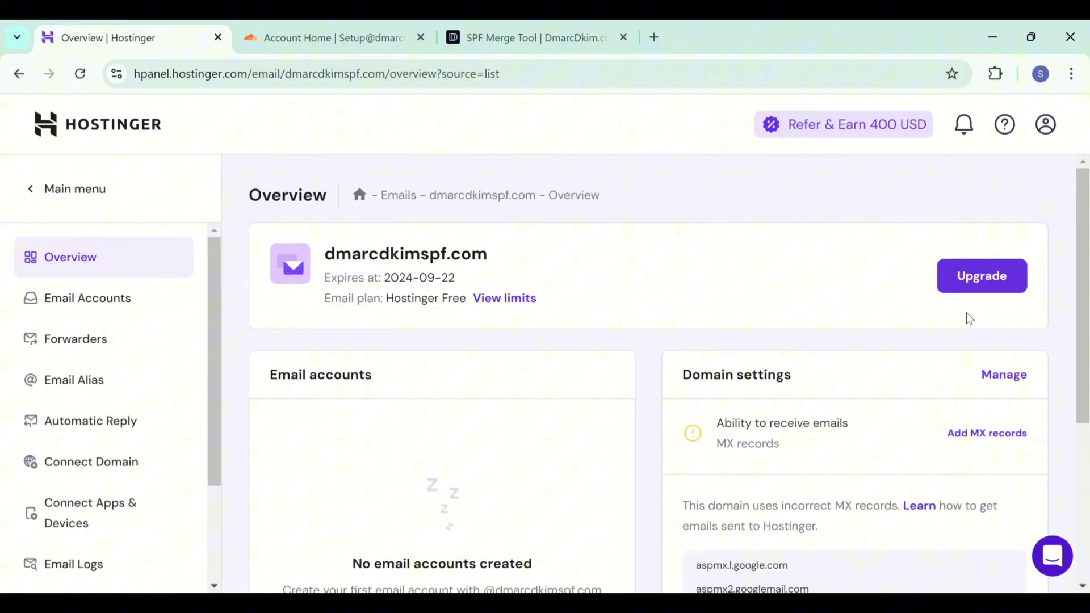
pyautogui.scroll(-1, 968, 318)
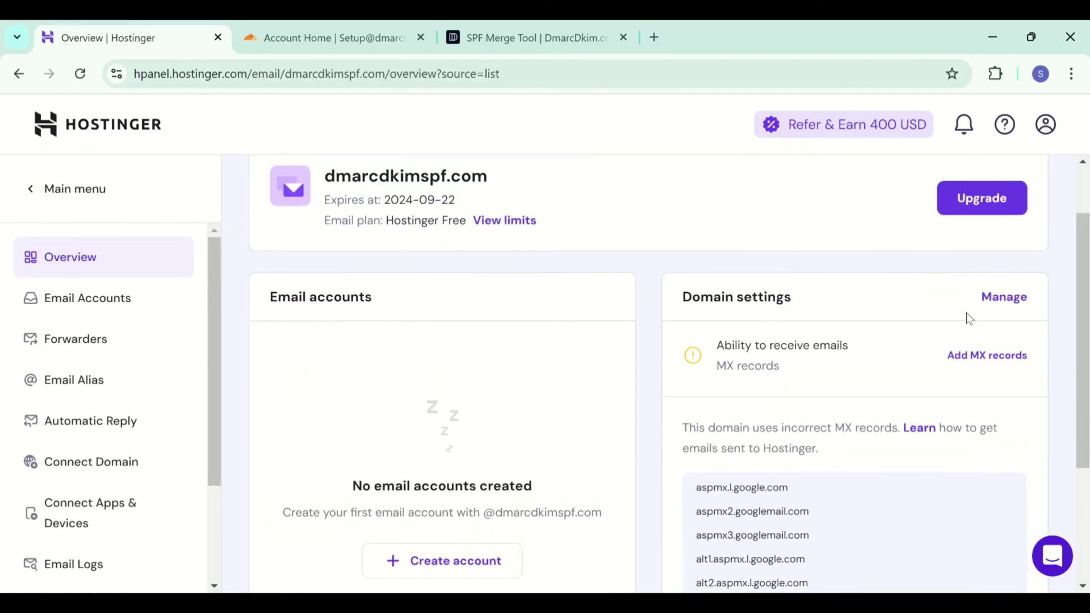
# - Open the domain's email connection settings and review the SPF, DKIM and DMARC record tabs
pyautogui.click(1006, 295)
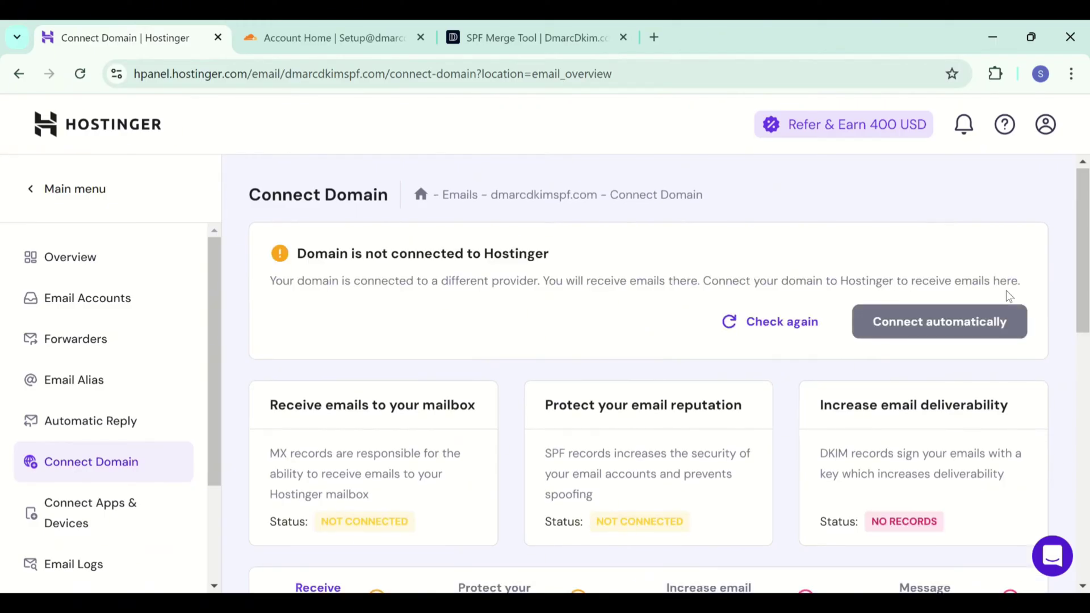
pyautogui.scroll(-3, 944, 311)
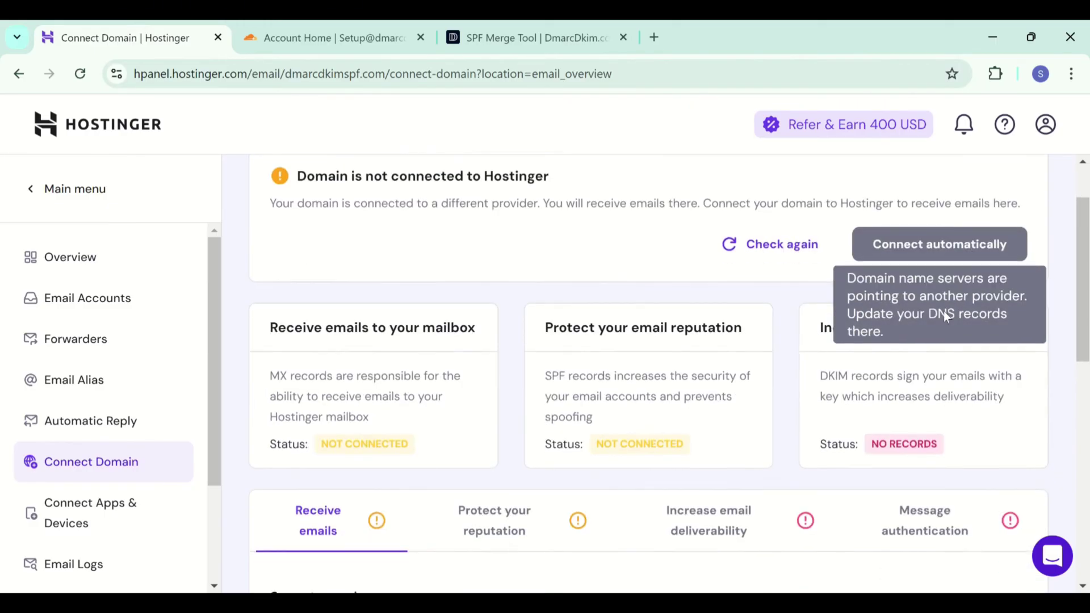
pyautogui.scroll(-5, 689, 366)
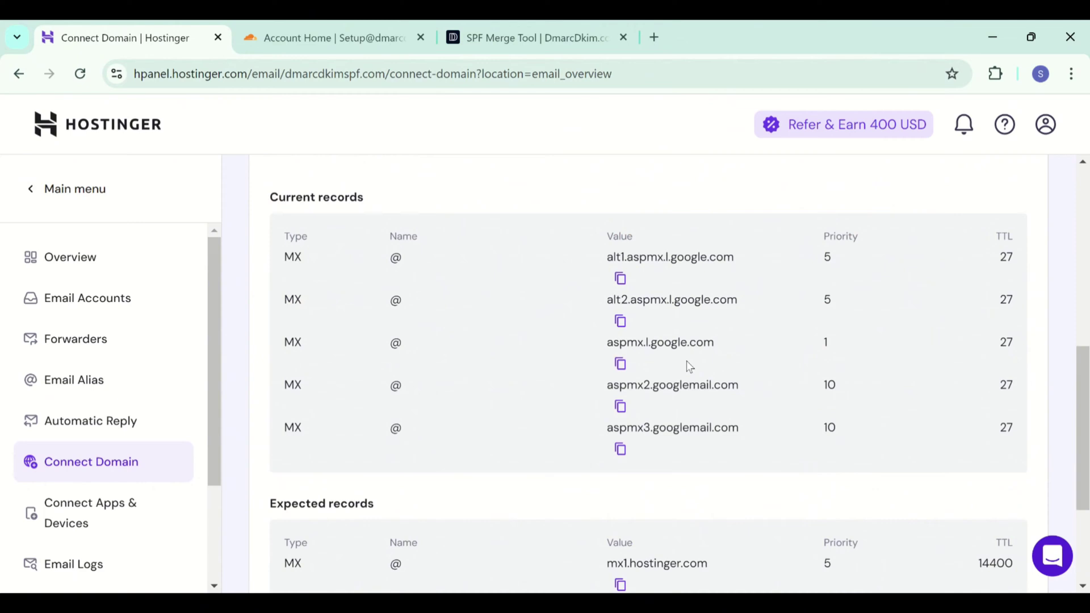
pyautogui.scroll(3, 450, 273)
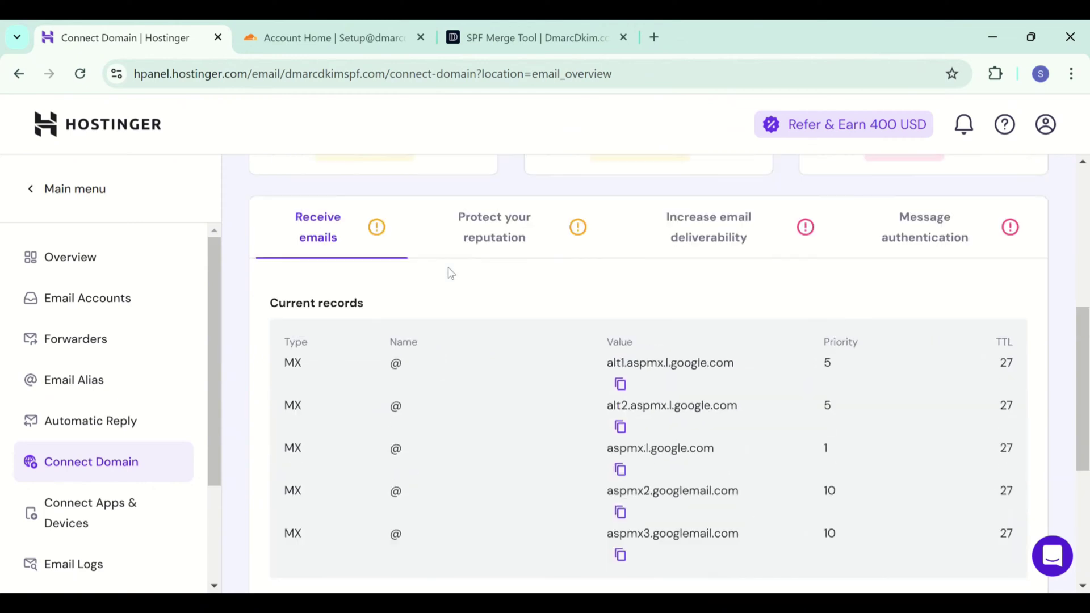
pyautogui.click(494, 222)
pyautogui.click(681, 233)
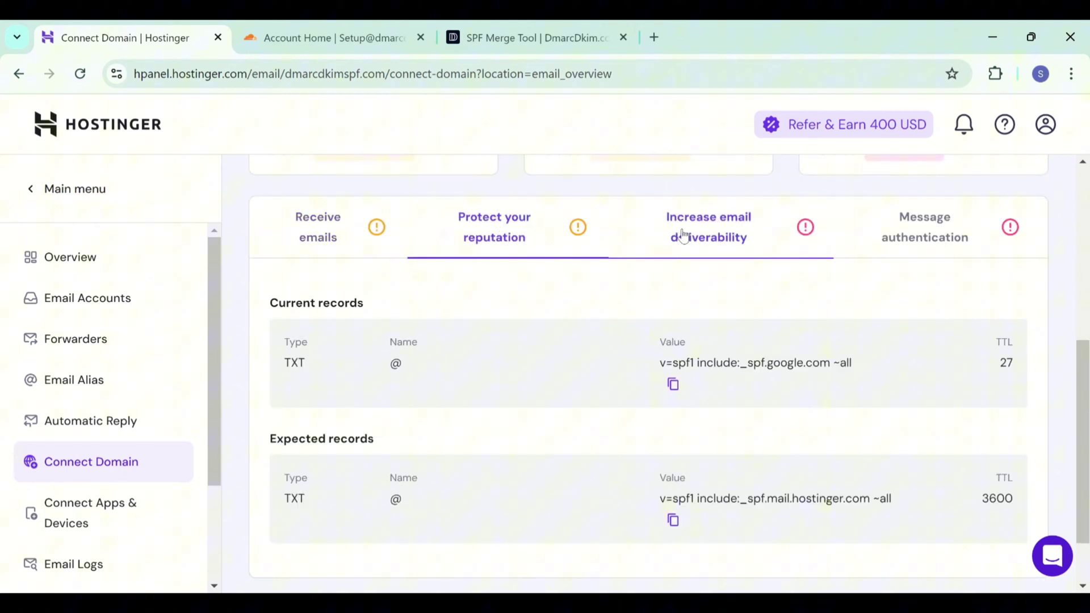
pyautogui.scroll(-1, 683, 234)
pyautogui.click(882, 188)
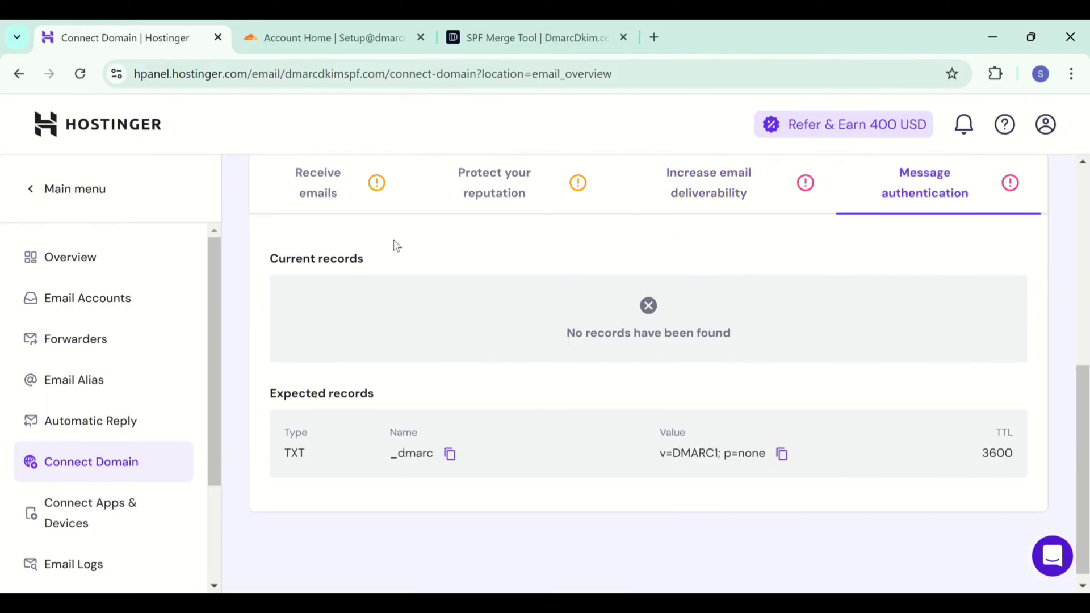
# - Return to the MX records tab showing the expected mx1 and mx2.hostinger.com records
pyautogui.scroll(1, 396, 247)
pyautogui.click(345, 219)
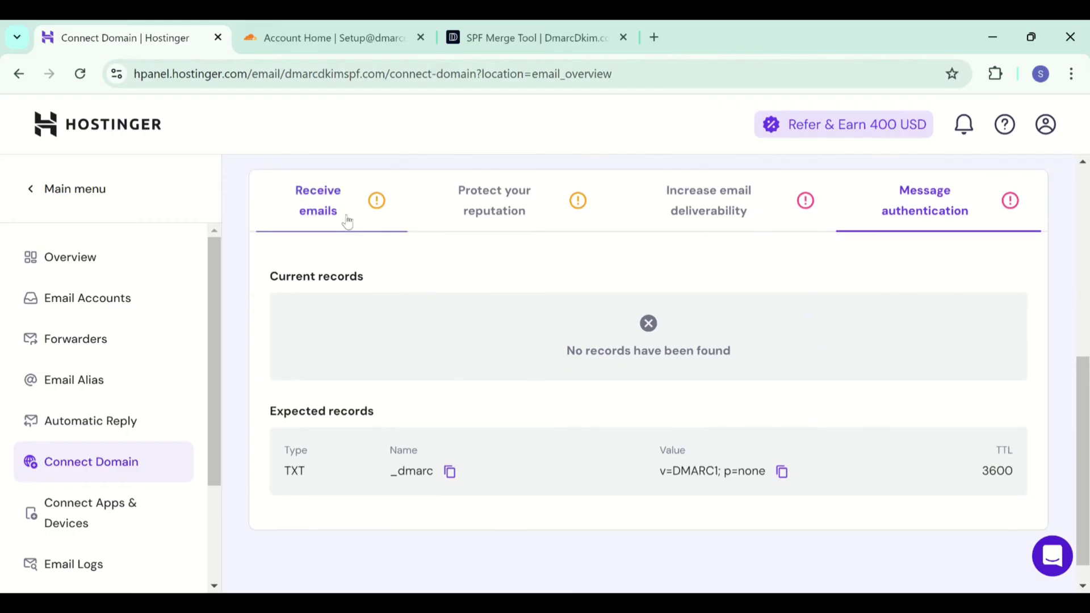
pyautogui.scroll(-3, 379, 311)
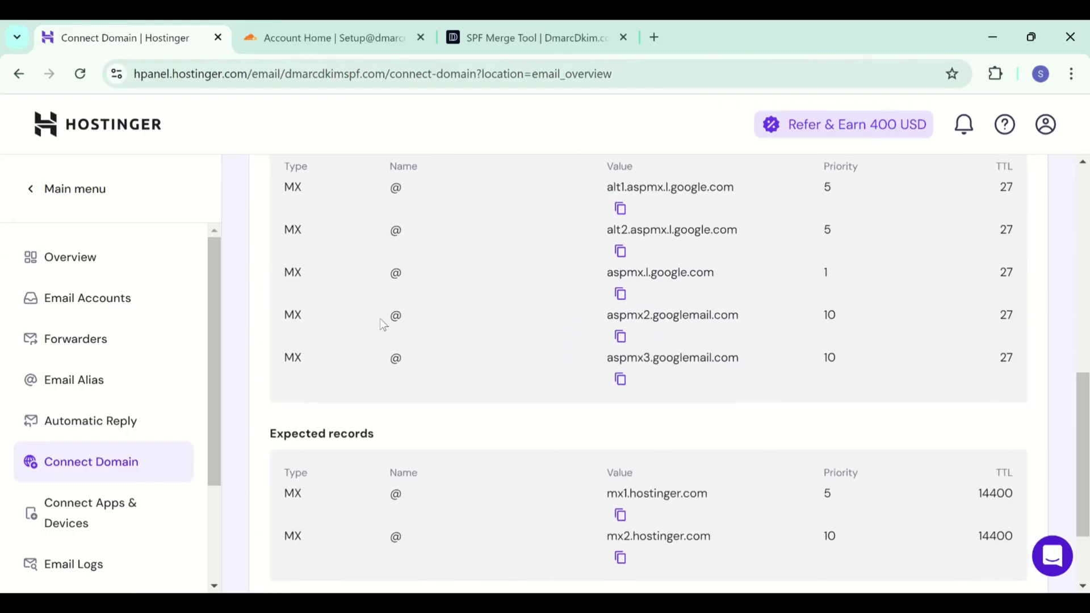
# - Open dmarcdkimspf.com's DNS records in Cloudflare, listing the existing A and Google MX records
pyautogui.click(372, 51)
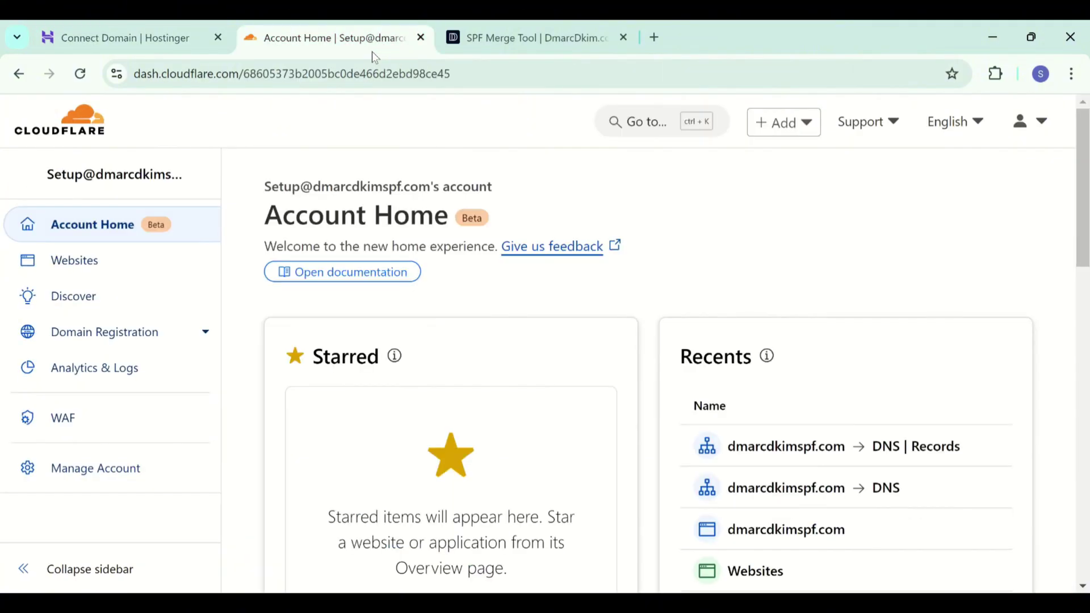
pyautogui.click(152, 260)
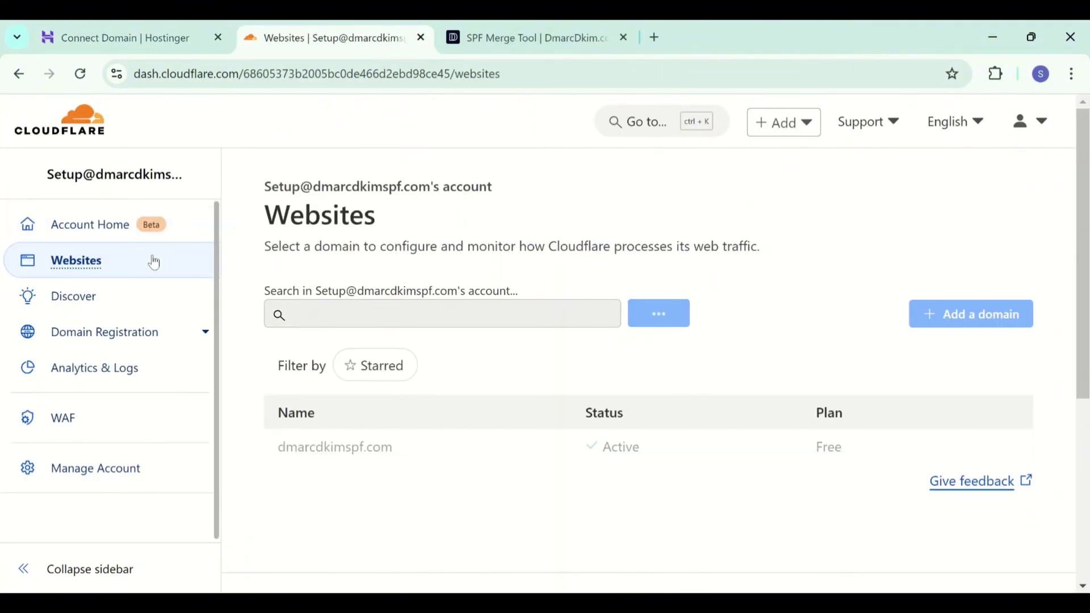
pyautogui.click(357, 449)
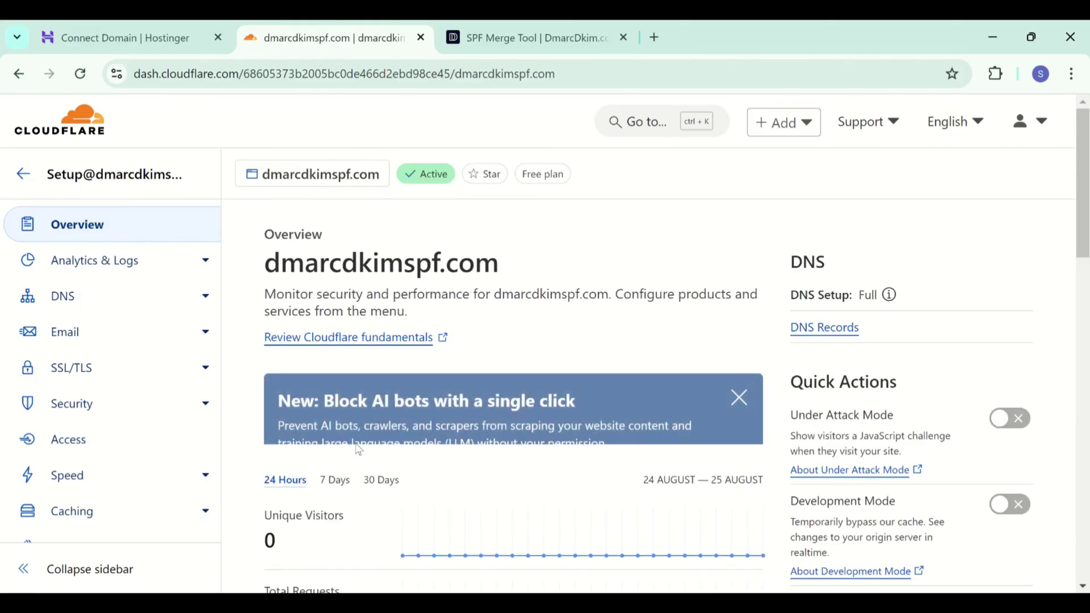
pyautogui.click(139, 306)
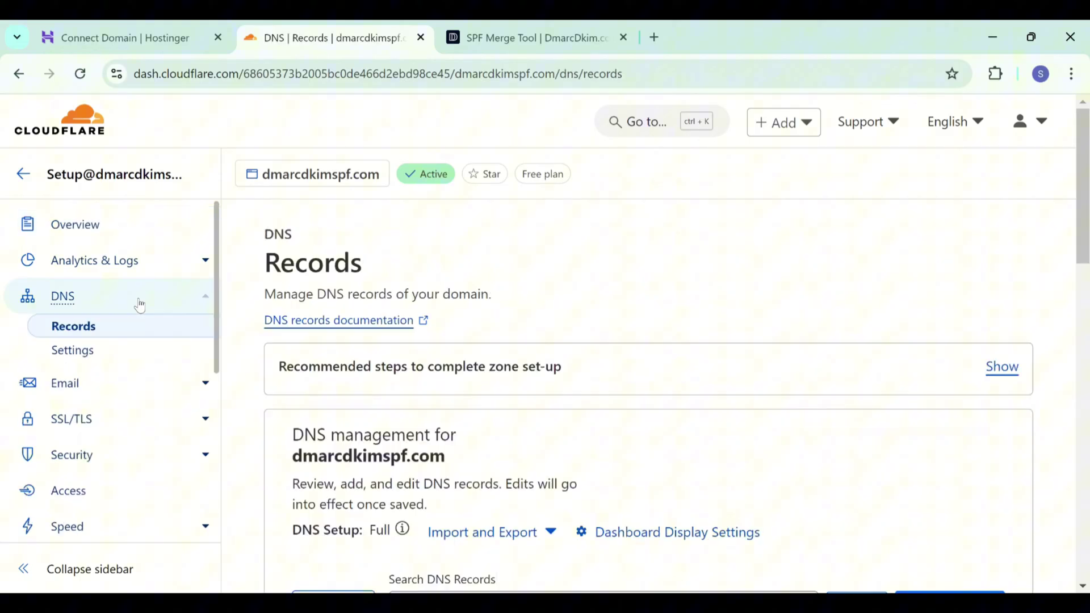
pyautogui.scroll(-5, 377, 413)
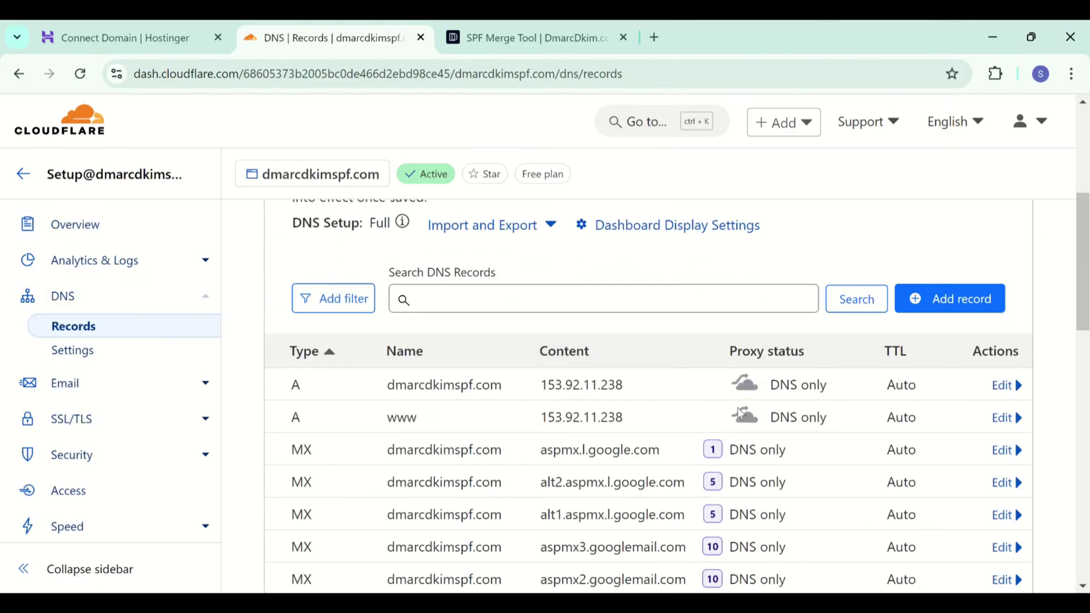
# - Add an MX record for @ pointing to mx1.hostinger.com and save it
pyautogui.click(943, 311)
pyautogui.scroll(-1, 691, 381)
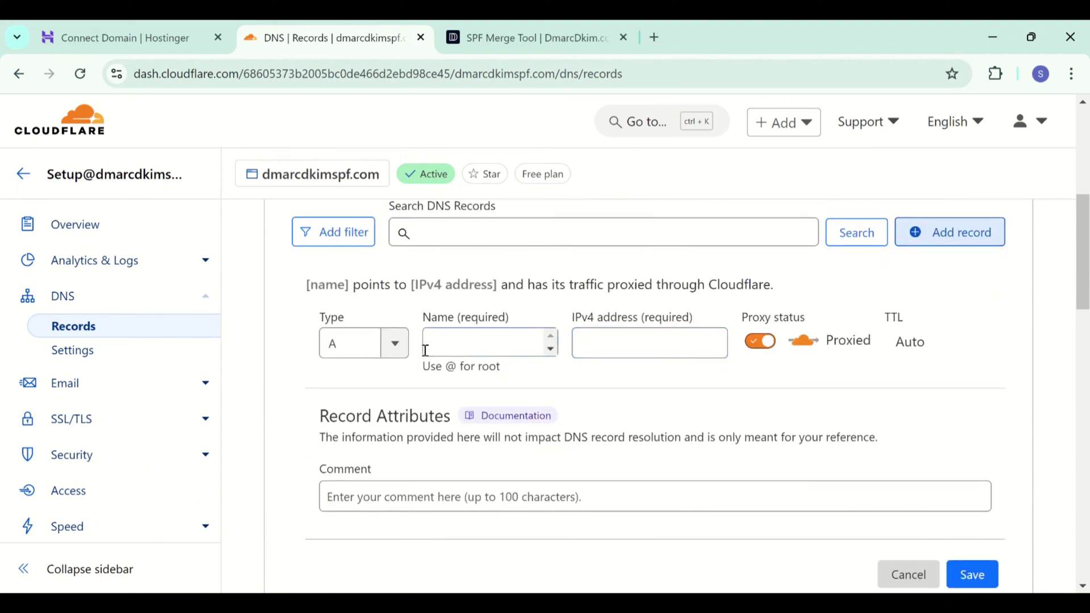
pyautogui.click(390, 410)
pyautogui.scroll(-4, 357, 471)
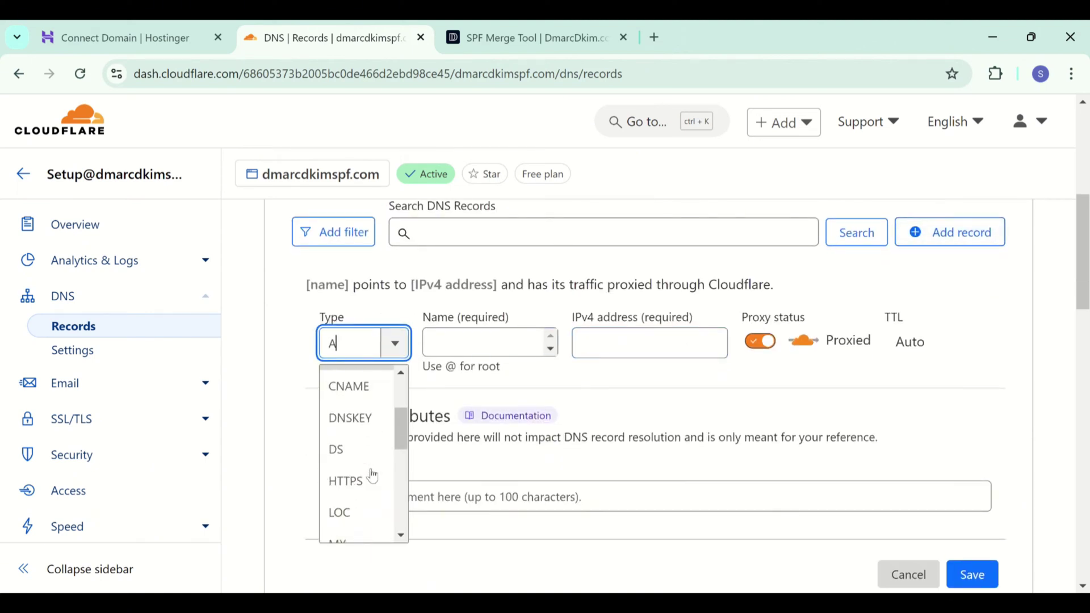
pyautogui.click(358, 421)
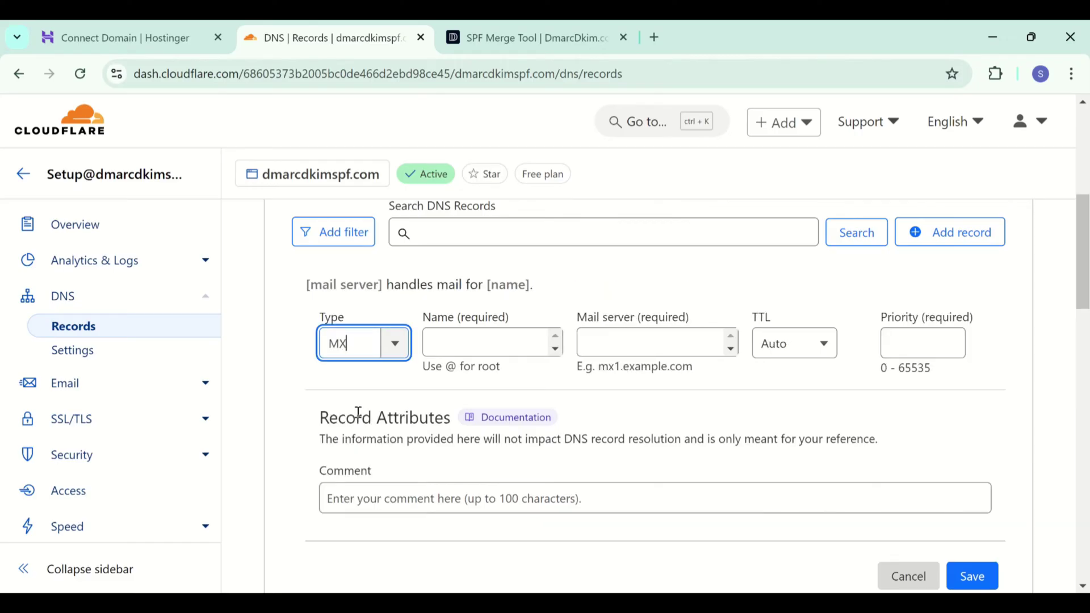
pyautogui.click(504, 335)
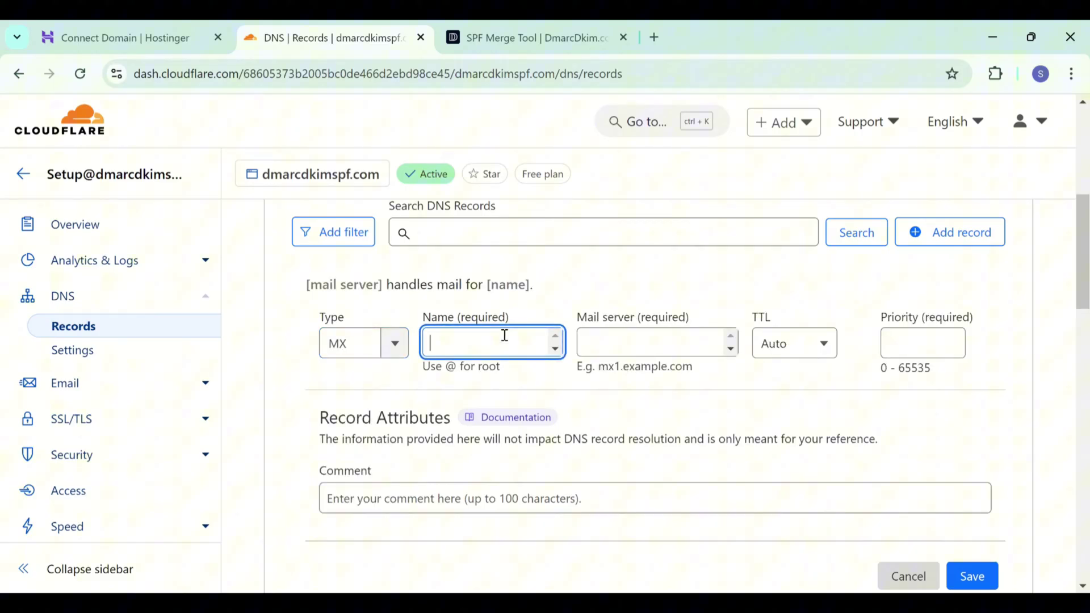
pyautogui.write('@')
pyautogui.click(193, 39)
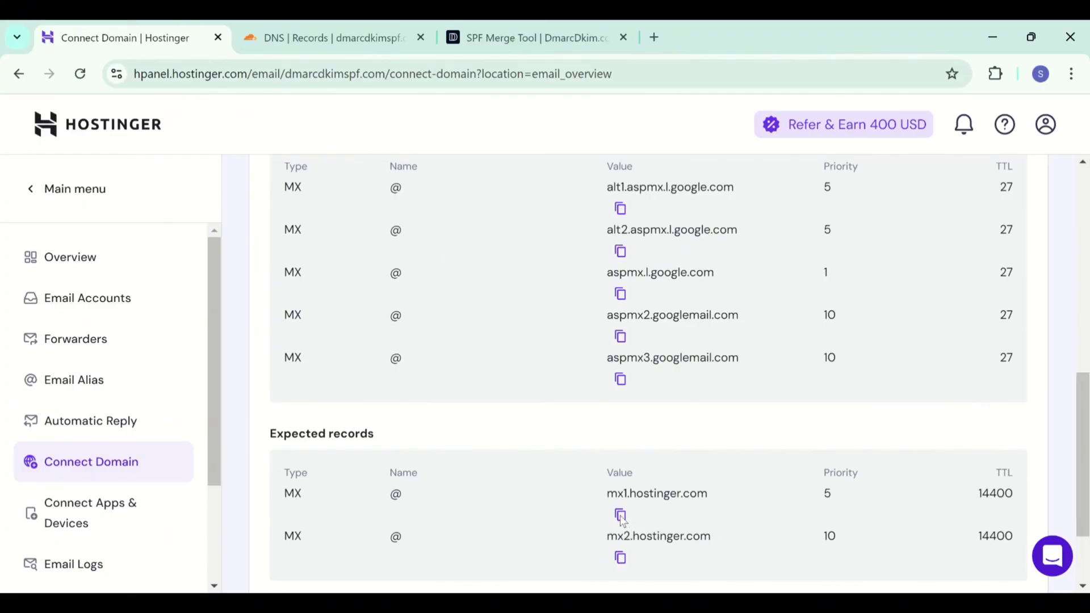
pyautogui.click(301, 33)
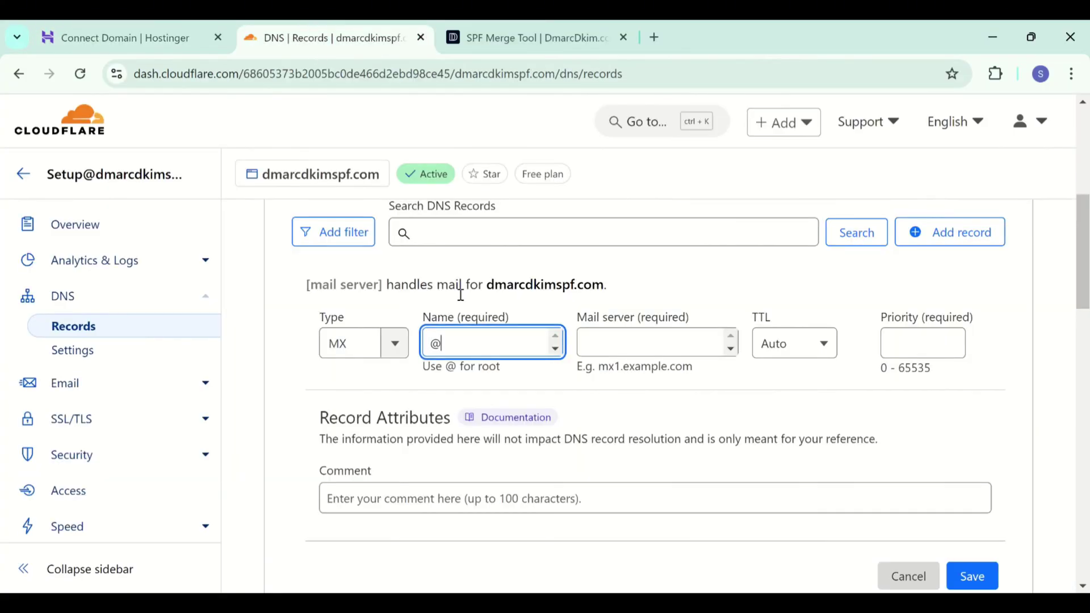
pyautogui.click(629, 356)
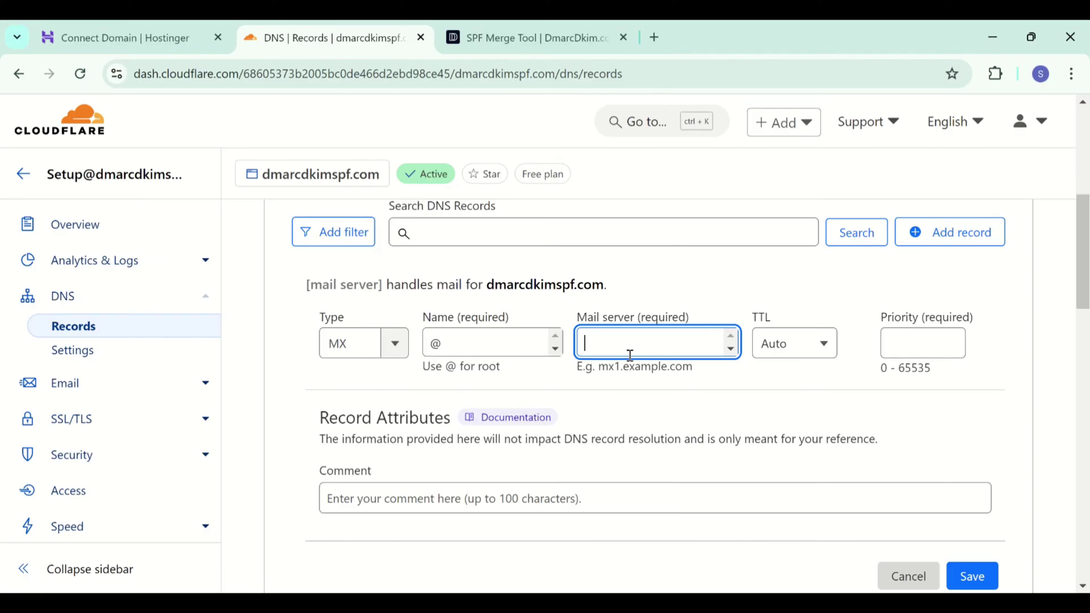
pyautogui.hotkey('ctrl', 'v')
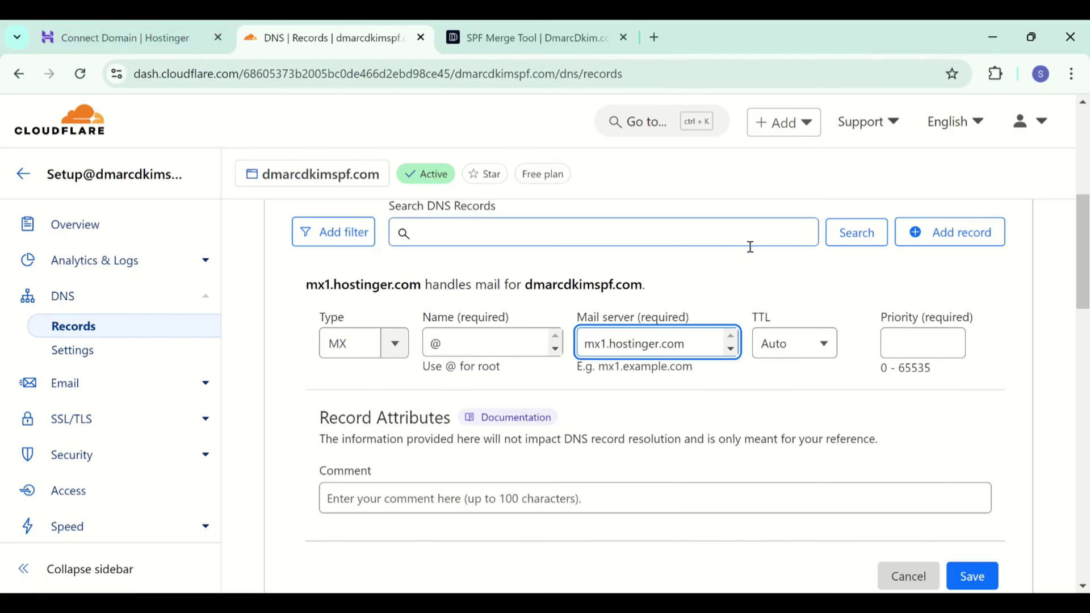
pyautogui.click(103, 22)
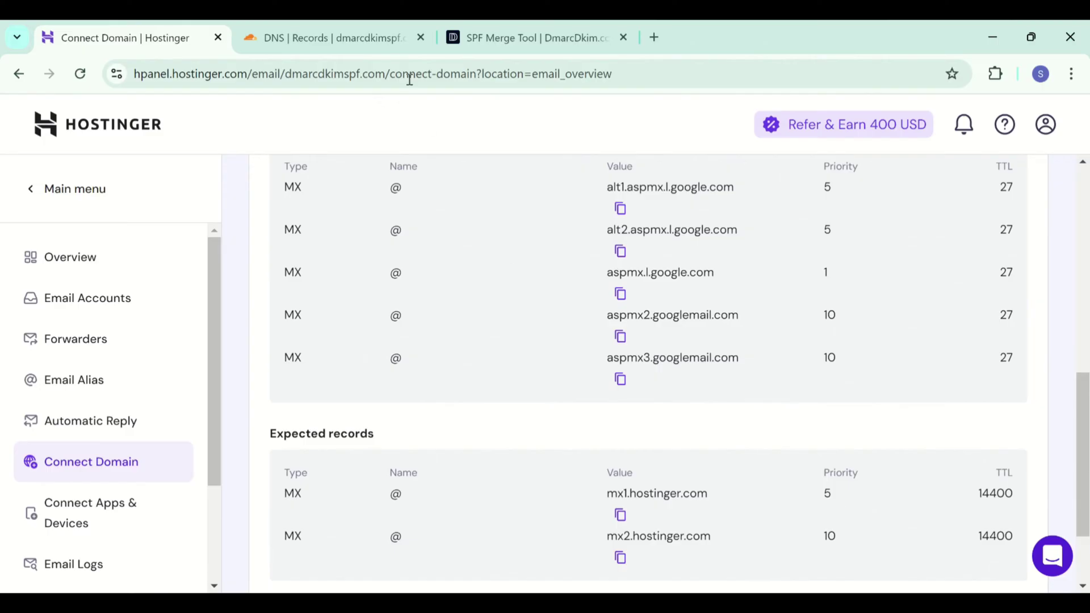
pyautogui.click(386, 39)
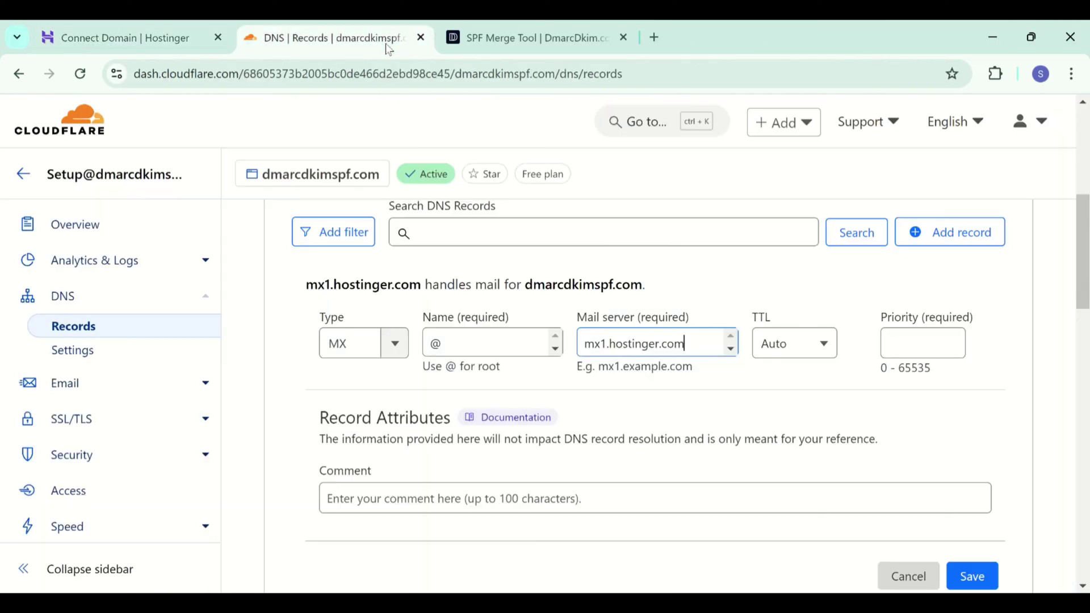
pyautogui.click(898, 339)
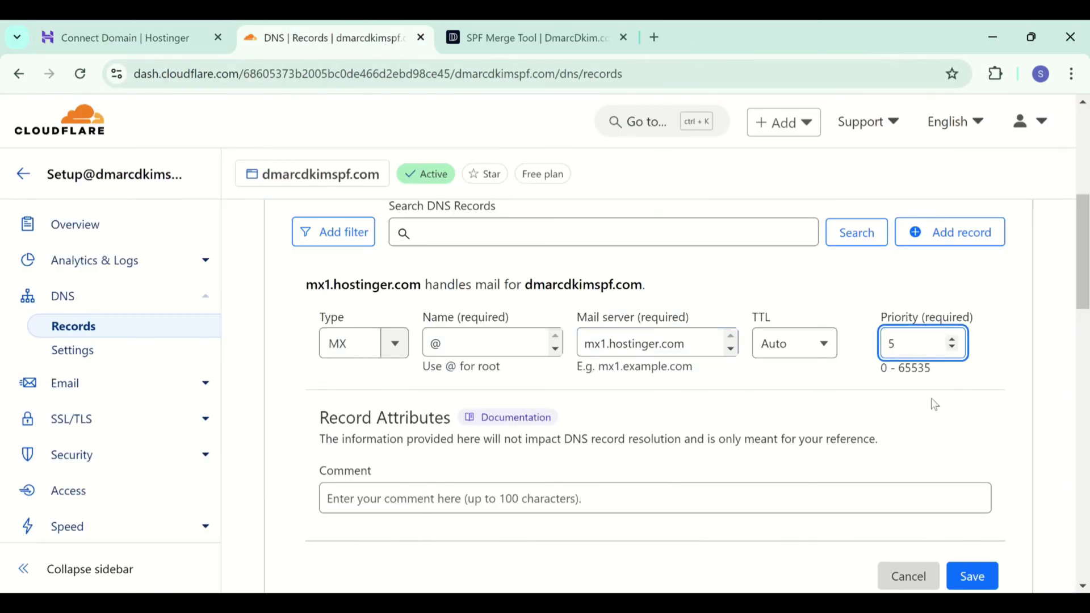
pyautogui.click(982, 576)
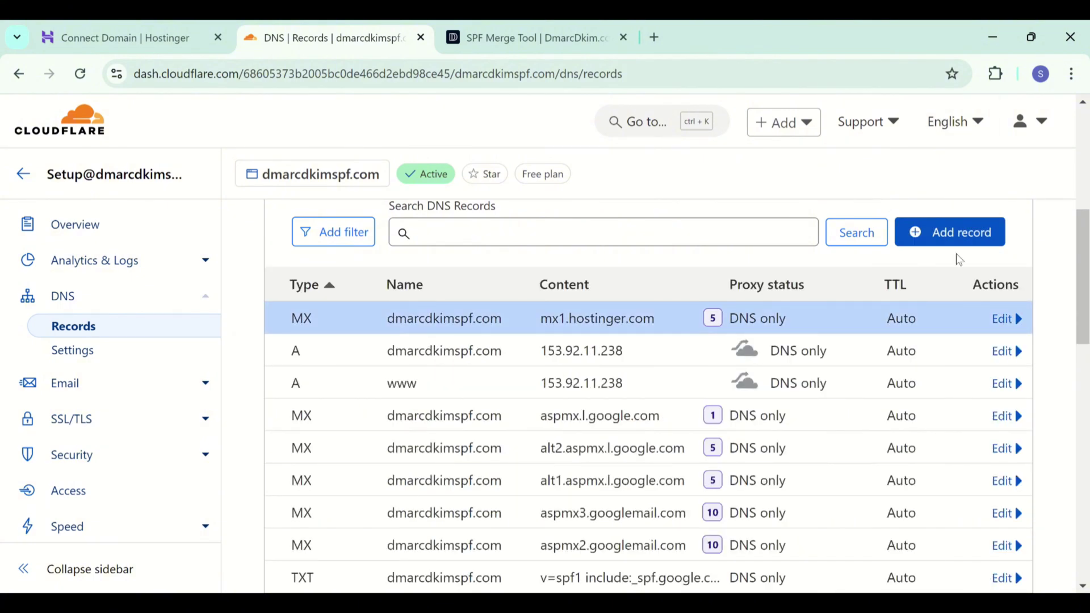
# - Add a second @ MX record for mx2.hostinger.com with priority 10
pyautogui.click(959, 232)
pyautogui.click(355, 343)
pyautogui.scroll(-5, 364, 442)
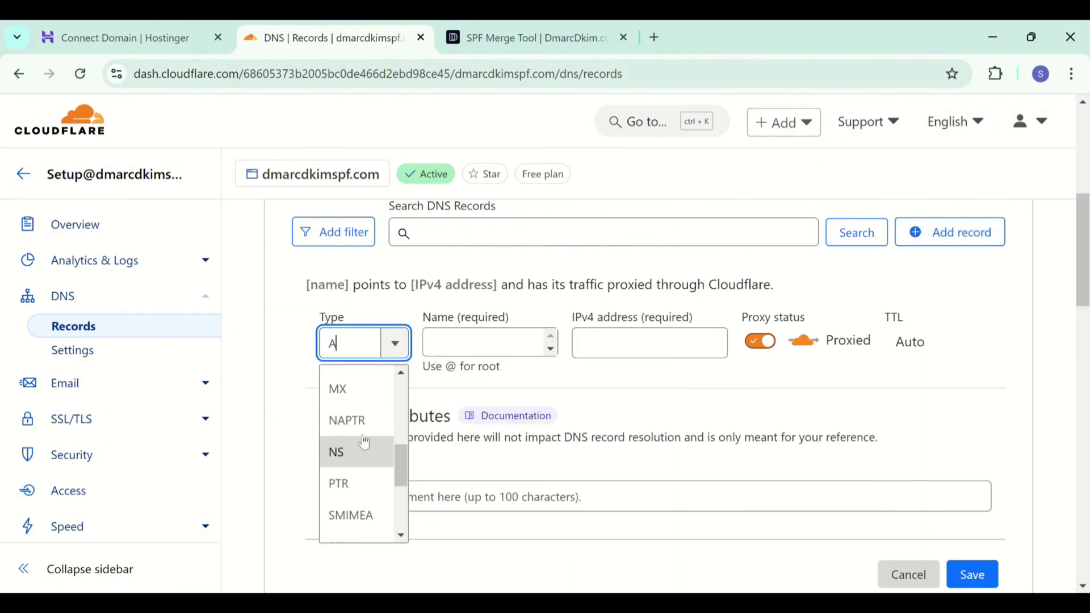
pyautogui.click(338, 389)
pyautogui.click(445, 344)
pyautogui.write('@')
pyautogui.click(125, 38)
pyautogui.click(620, 558)
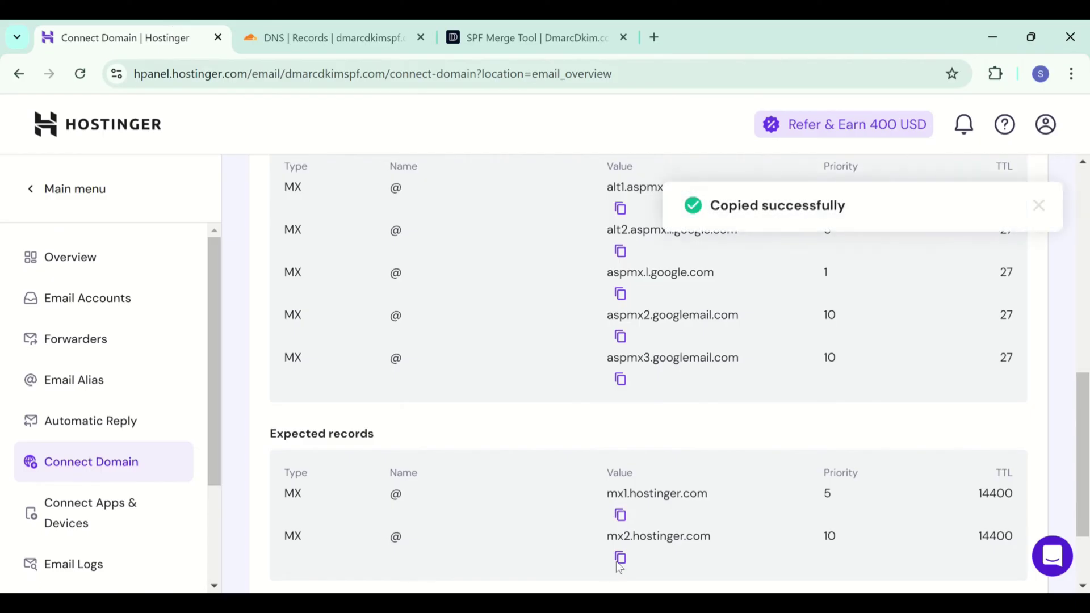
pyautogui.click(332, 38)
pyautogui.click(642, 348)
pyautogui.hotkey('ctrl', 'v')
pyautogui.click(919, 335)
pyautogui.write('10')
pyautogui.scroll(-1, 949, 462)
pyautogui.click(972, 536)
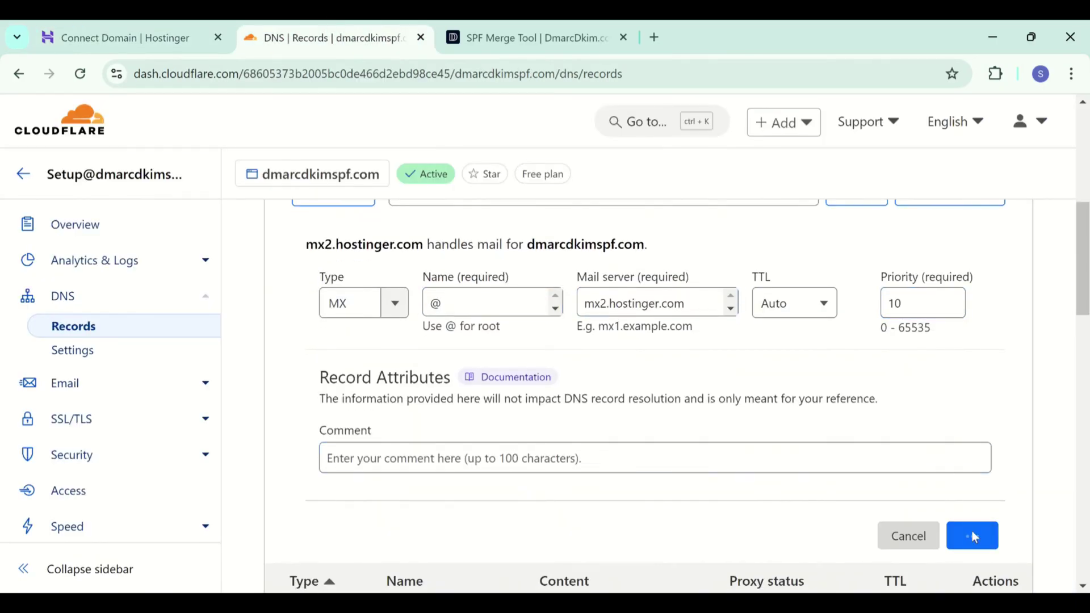
pyautogui.click(216, 25)
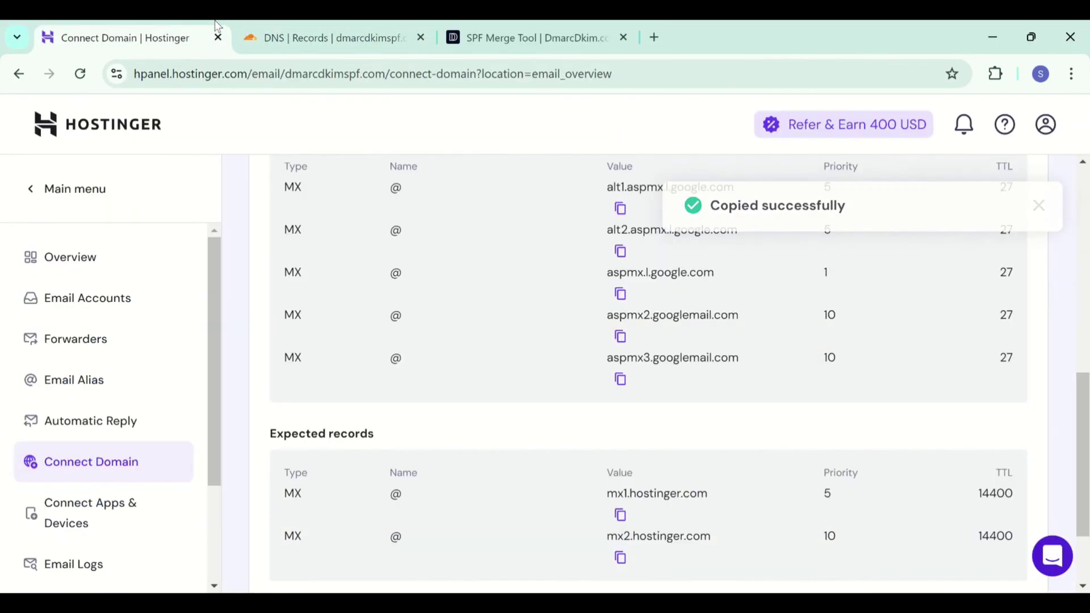
# - Check Hostinger's current and expected SPF records
pyautogui.scroll(2, 565, 418)
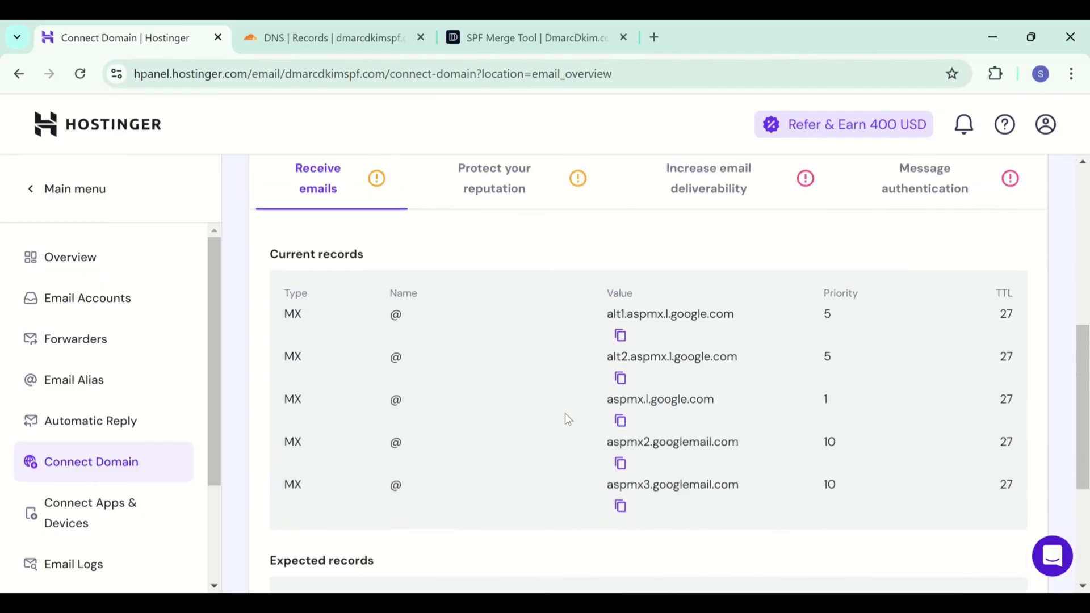
pyautogui.click(488, 181)
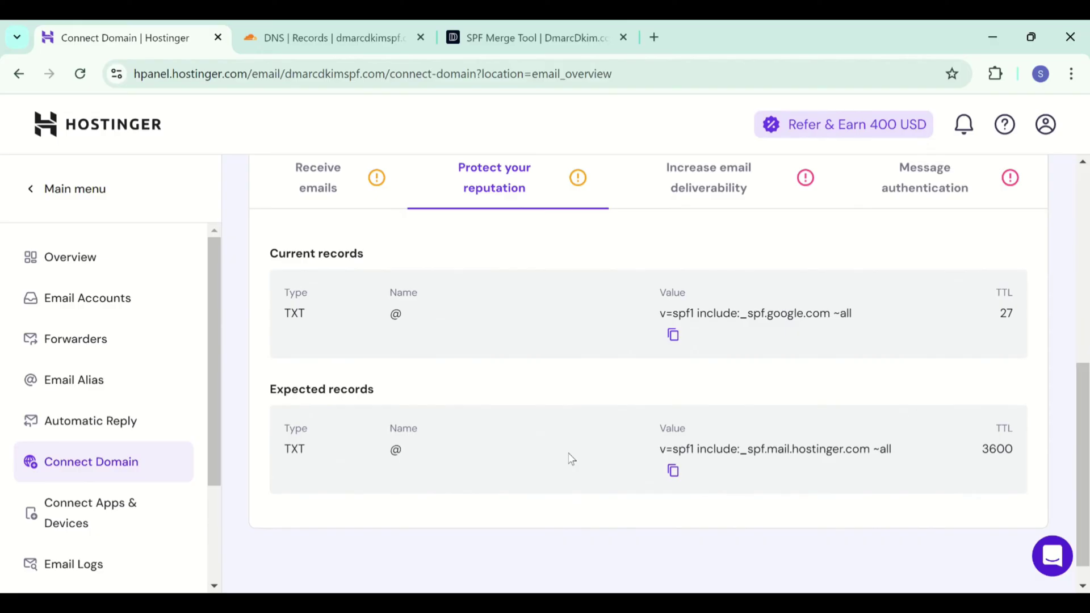
pyautogui.click(278, 36)
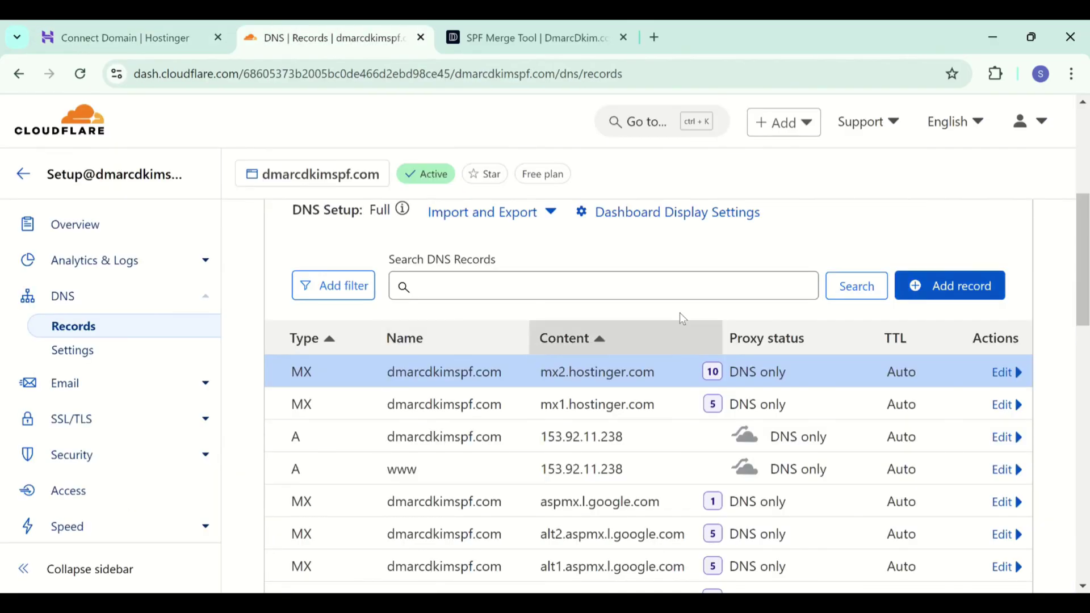
# - Start a new @ TXT record in Cloudflare with Hostinger's SPF value pasted as content
pyautogui.click(931, 290)
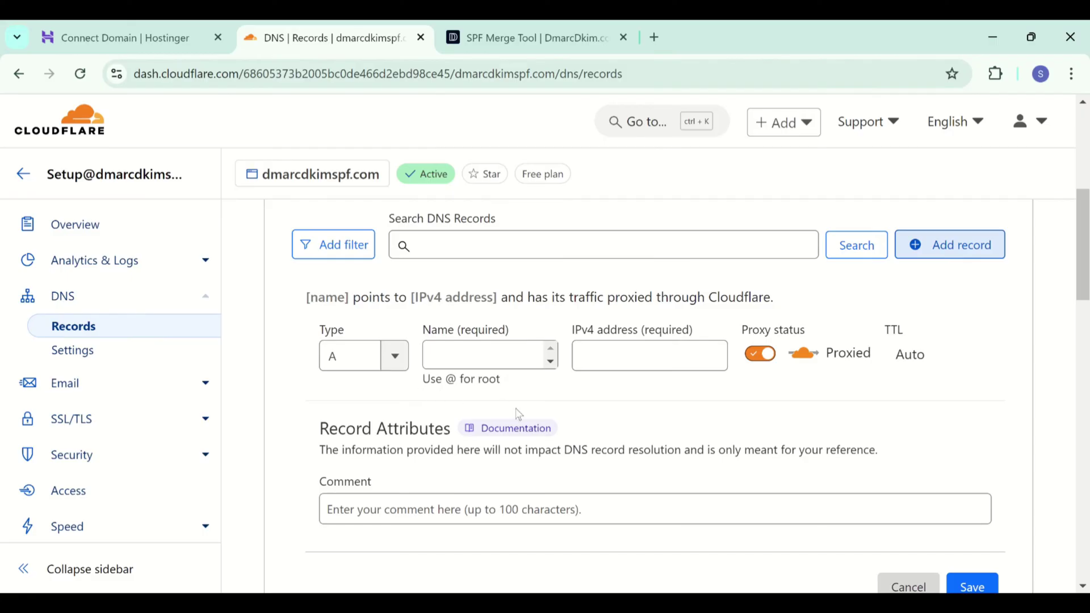
pyautogui.click(391, 356)
pyautogui.scroll(-6, 389, 529)
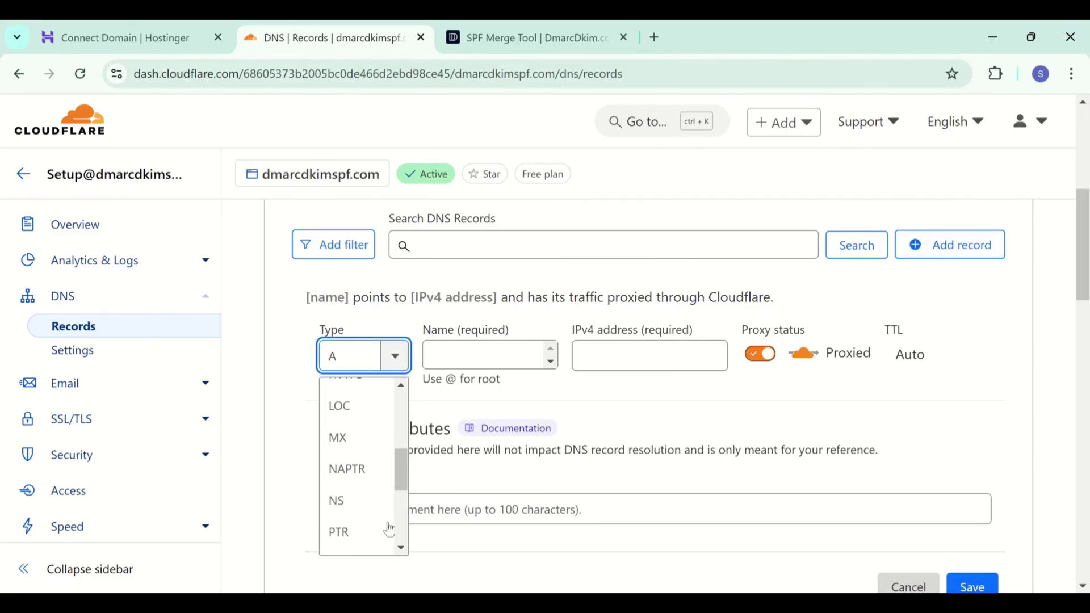
pyautogui.scroll(-3, 367, 456)
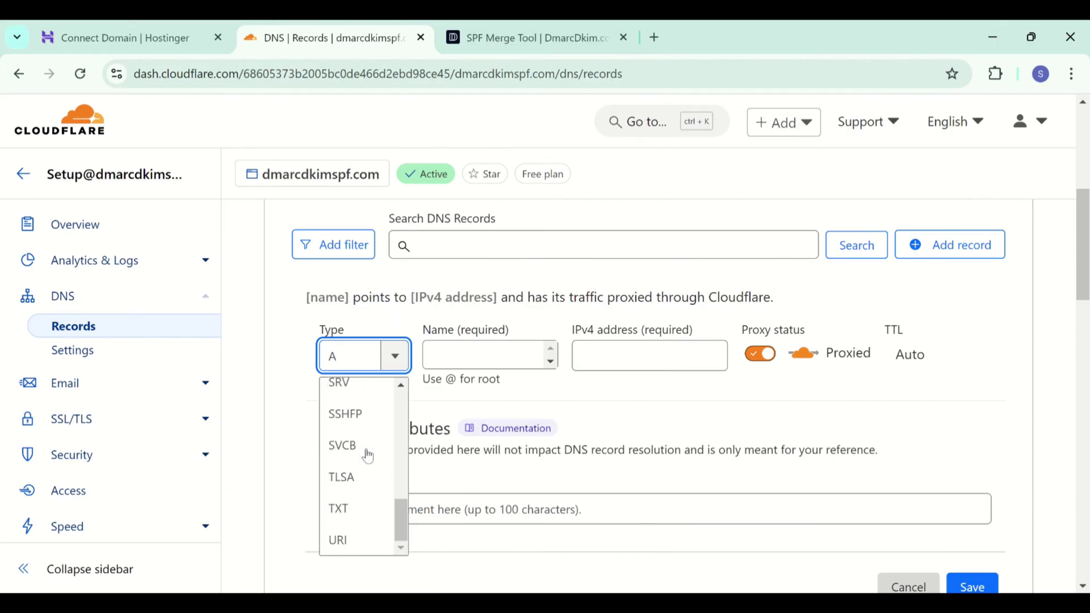
pyautogui.click(366, 508)
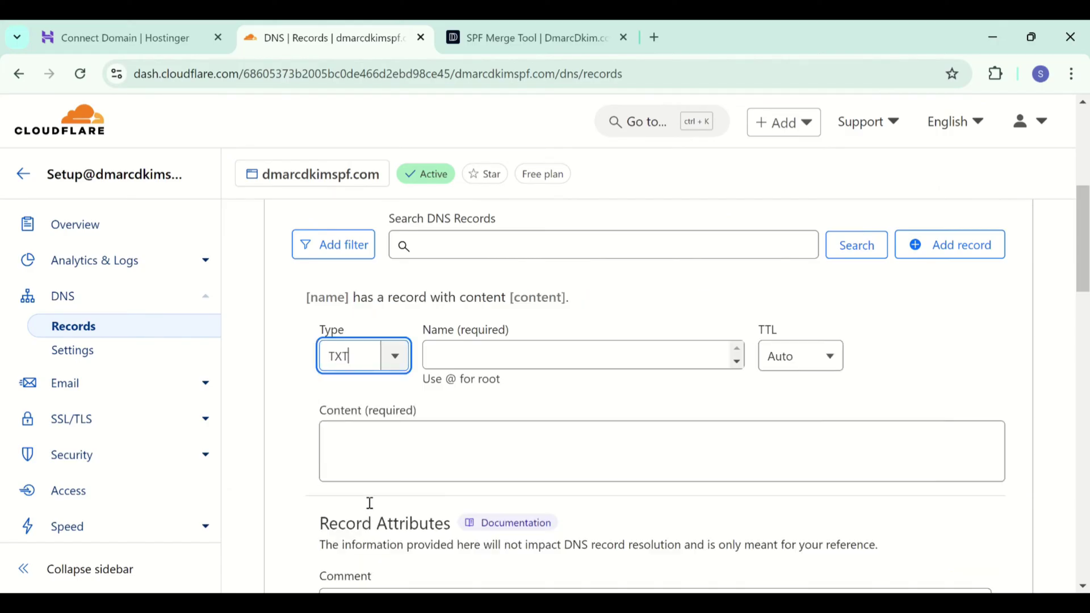
pyautogui.click(519, 363)
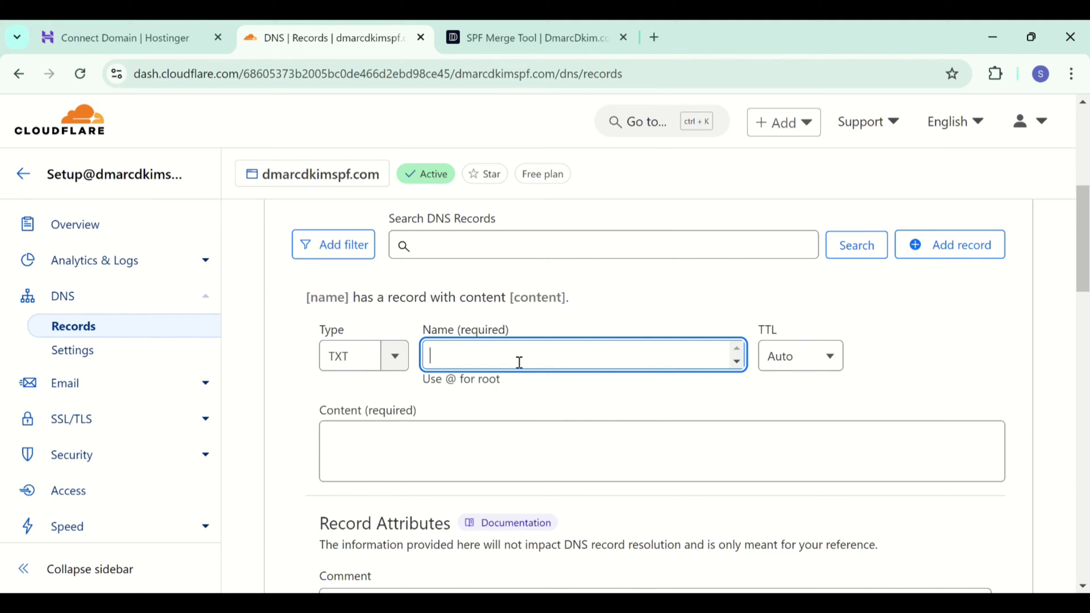
pyautogui.write('@')
pyautogui.click(519, 445)
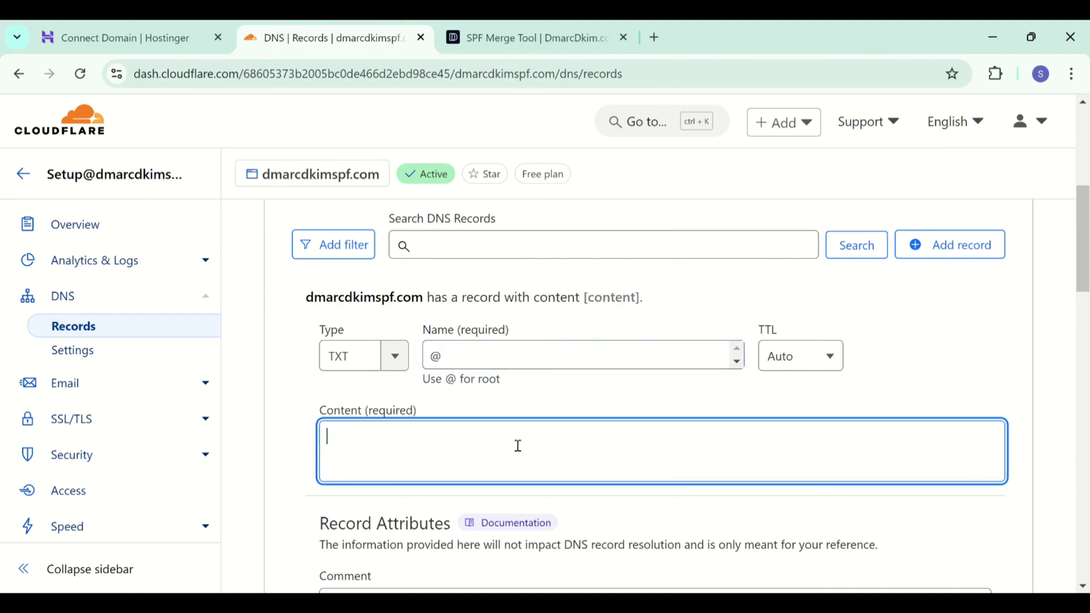
pyautogui.click(116, 37)
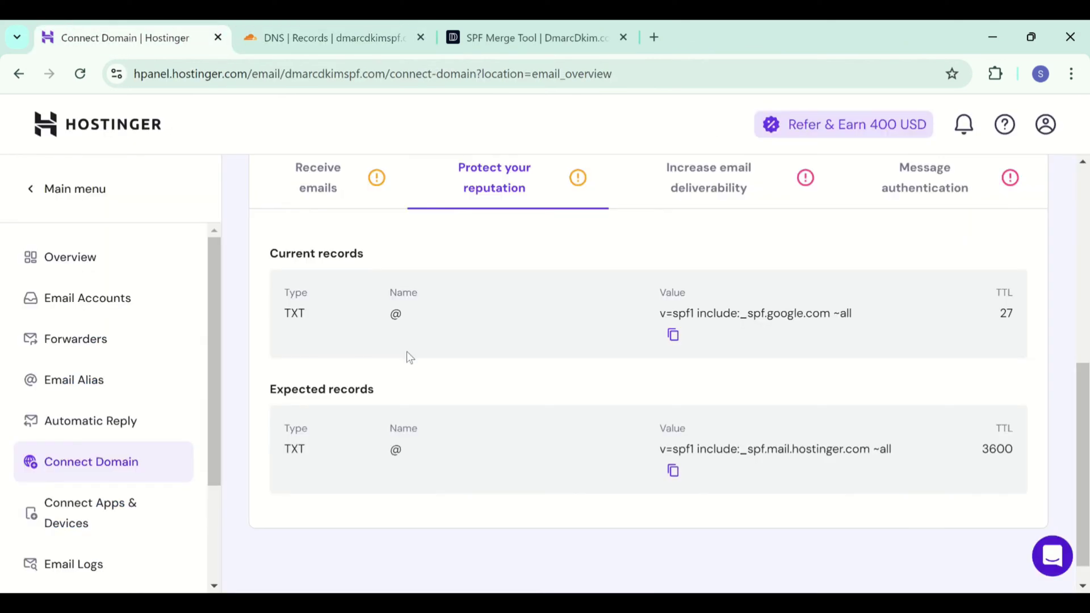
pyautogui.click(674, 473)
pyautogui.click(301, 31)
pyautogui.click(431, 453)
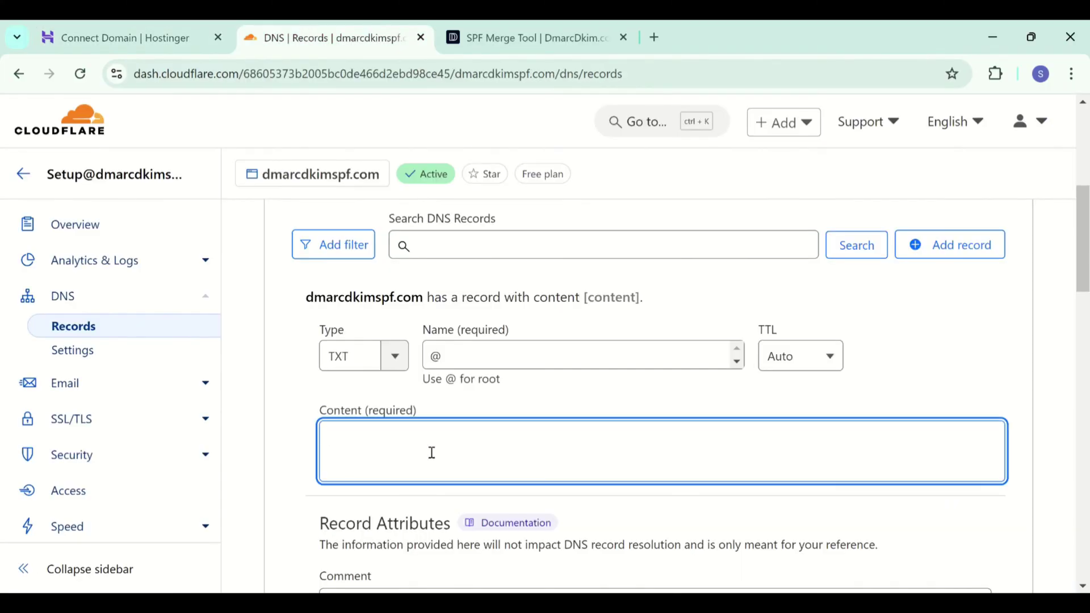
pyautogui.hotkey('ctrl', 'v')
# - Open the existing Google SPF TXT record for editing
pyautogui.scroll(-1, 440, 464)
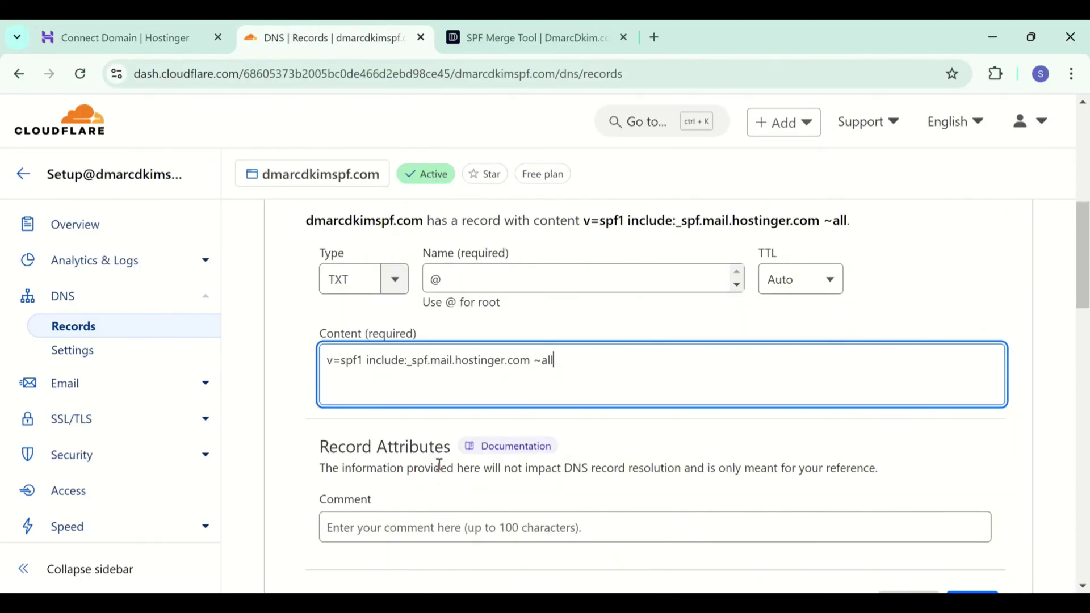
pyautogui.scroll(-1, 621, 516)
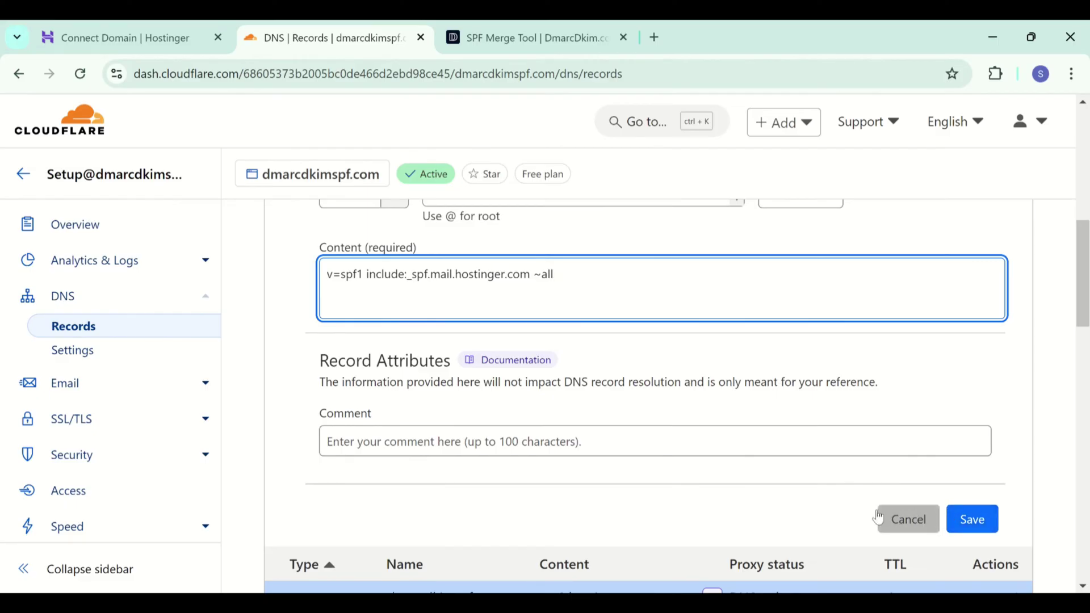
pyautogui.scroll(-6, 880, 520)
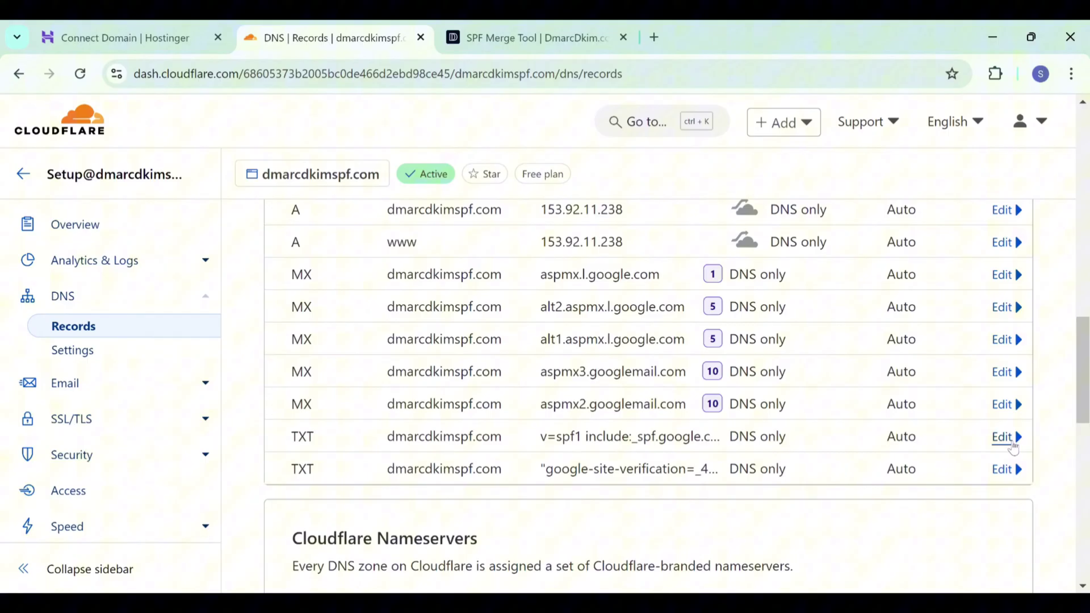
pyautogui.click(1011, 445)
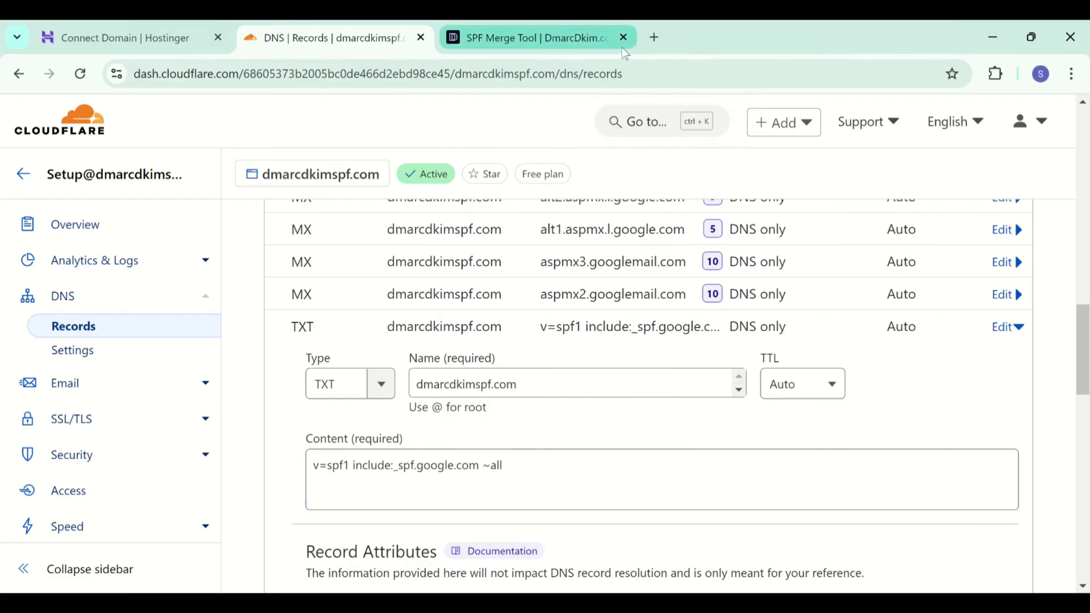
pyautogui.click(585, 23)
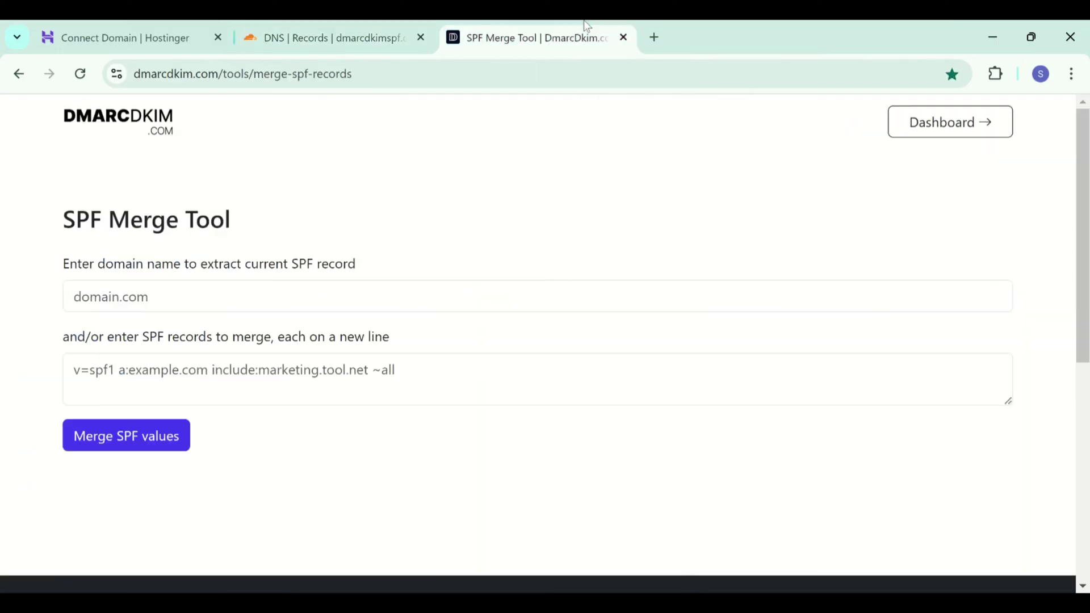
# - Merge dmarcdkimspf.com's Google SPF with include:_spf.mail.hostinger.com and copy the merged value
pyautogui.click(431, 284)
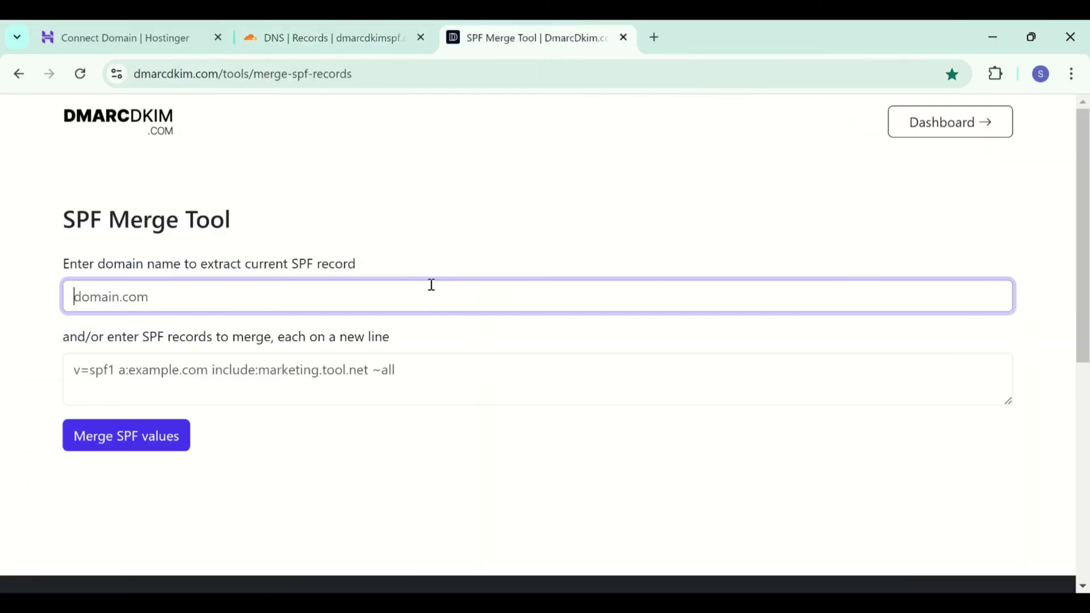
pyautogui.click(211, 334)
pyautogui.click(212, 366)
pyautogui.hotkey('ctrl', 'v')
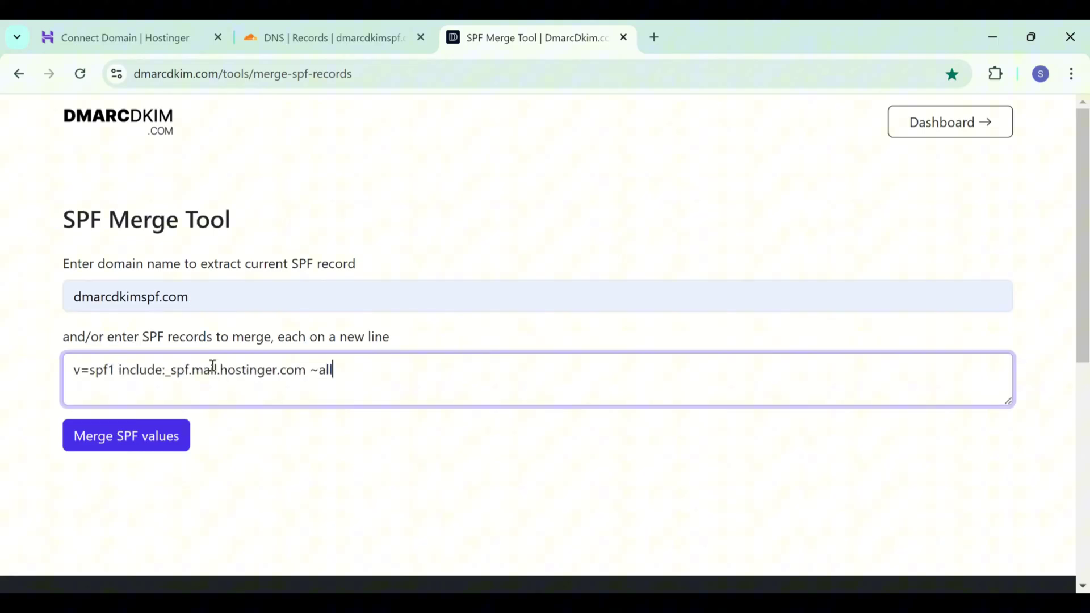
pyautogui.click(155, 442)
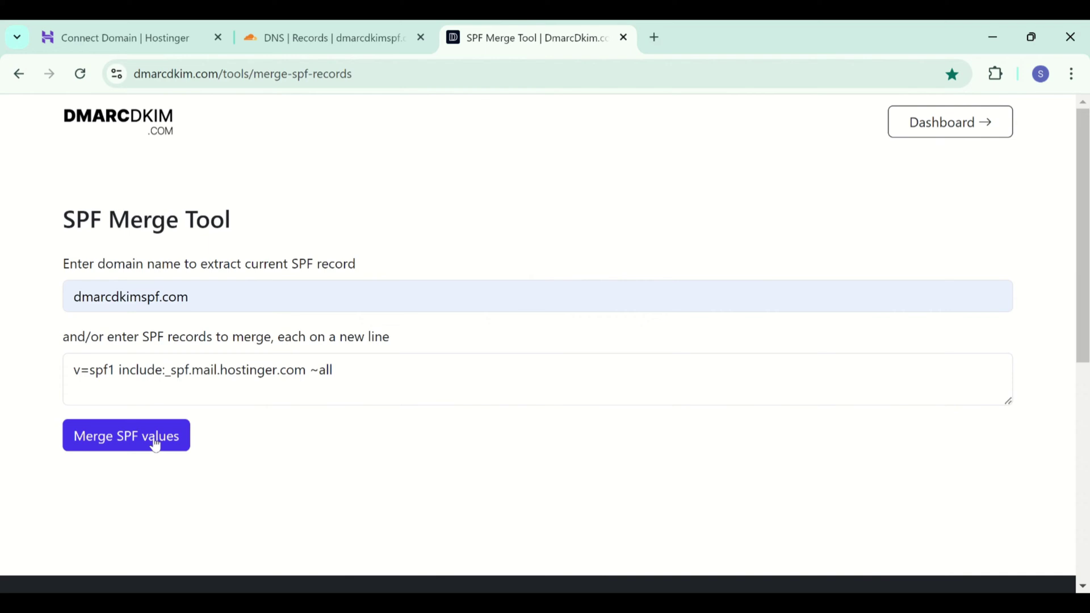
pyautogui.scroll(-3, 155, 444)
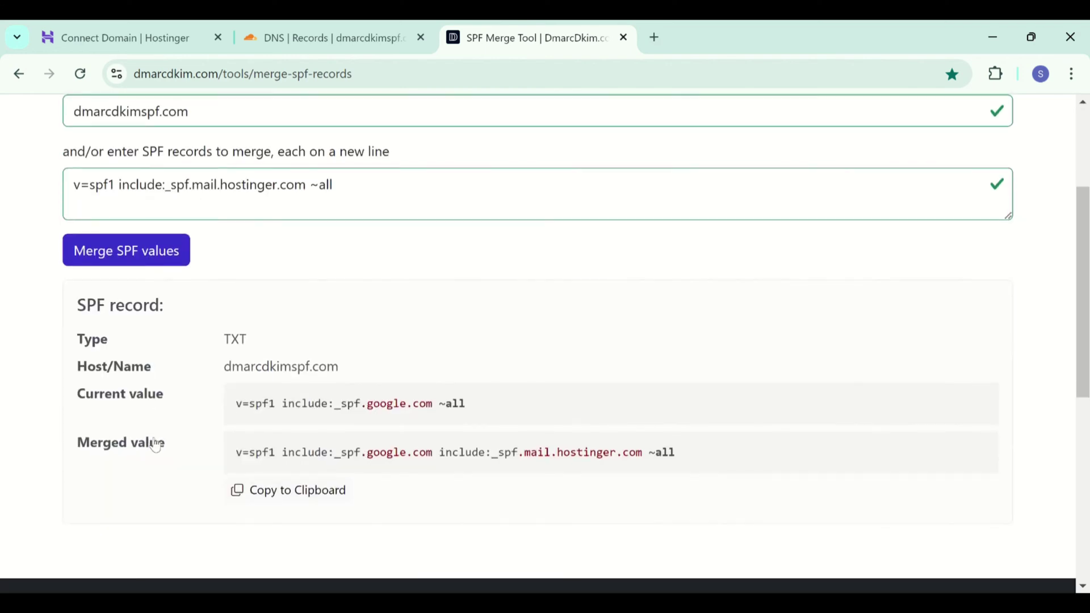
pyautogui.click(289, 489)
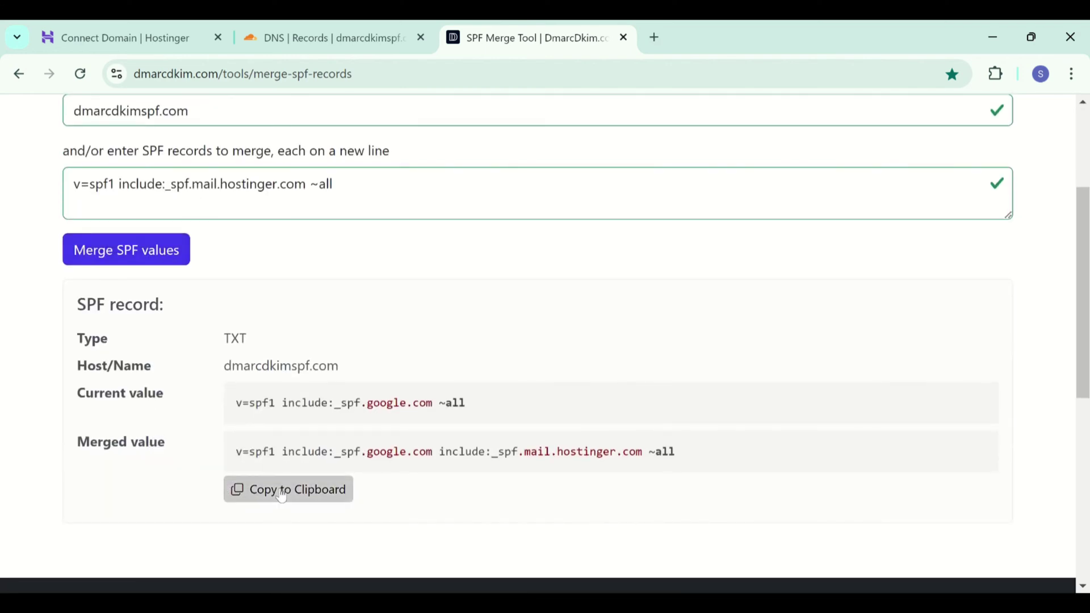
# - Replace the SPF TXT content with the merged include:_spf.google.com include:_spf.mail.hostinger.com ~all value and save
pyautogui.click(307, 39)
pyautogui.click(517, 474)
pyautogui.hotkey('ctrl', 'a')
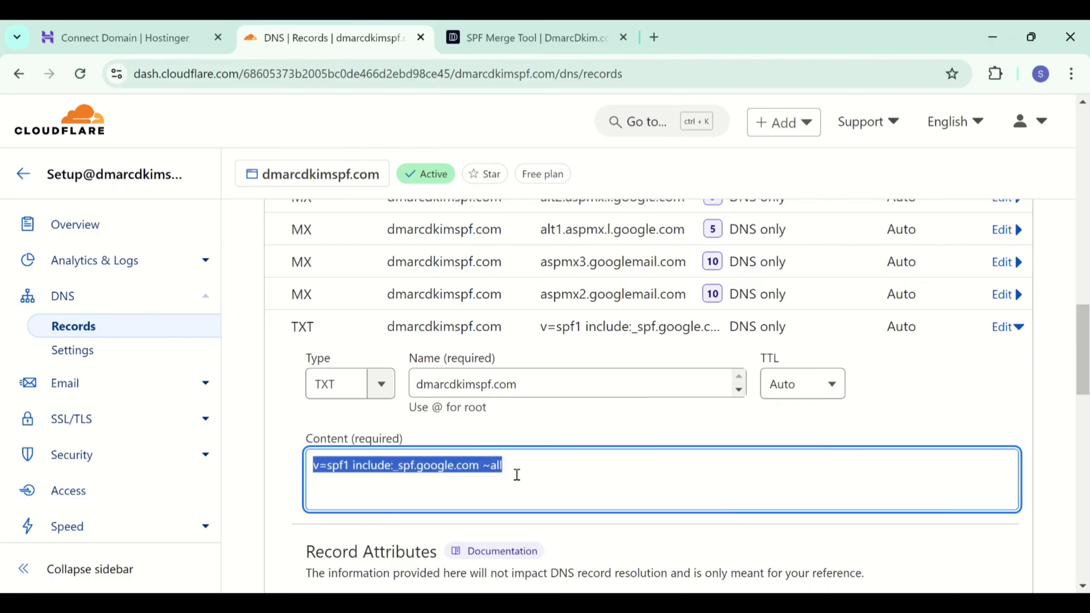
pyautogui.hotkey('ctrl', 'v')
pyautogui.scroll(-2, 516, 475)
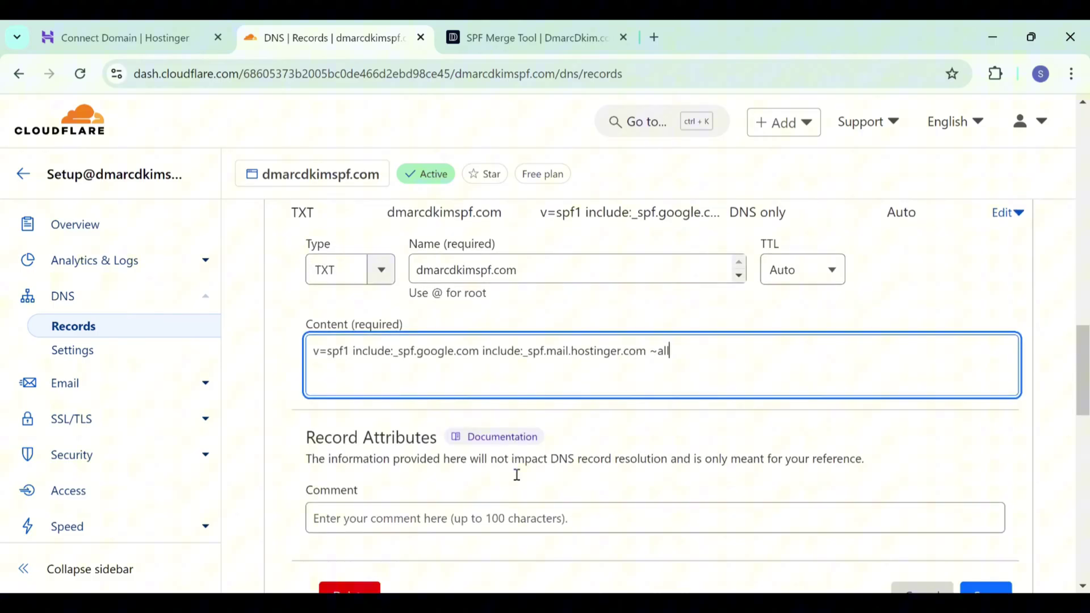
pyautogui.click(971, 582)
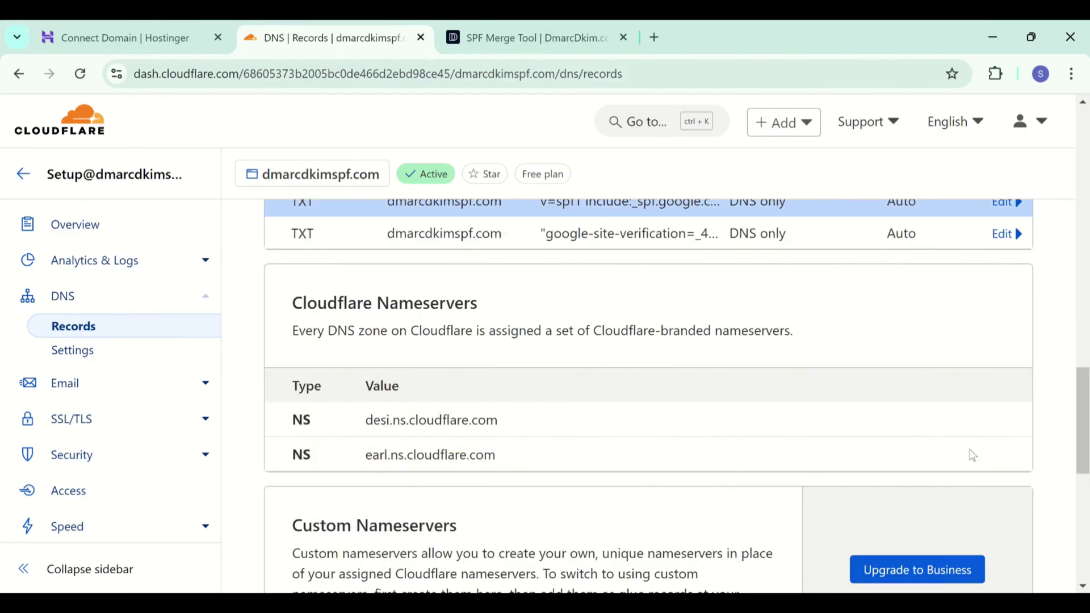
pyautogui.scroll(4, 933, 296)
pyautogui.click(926, 494)
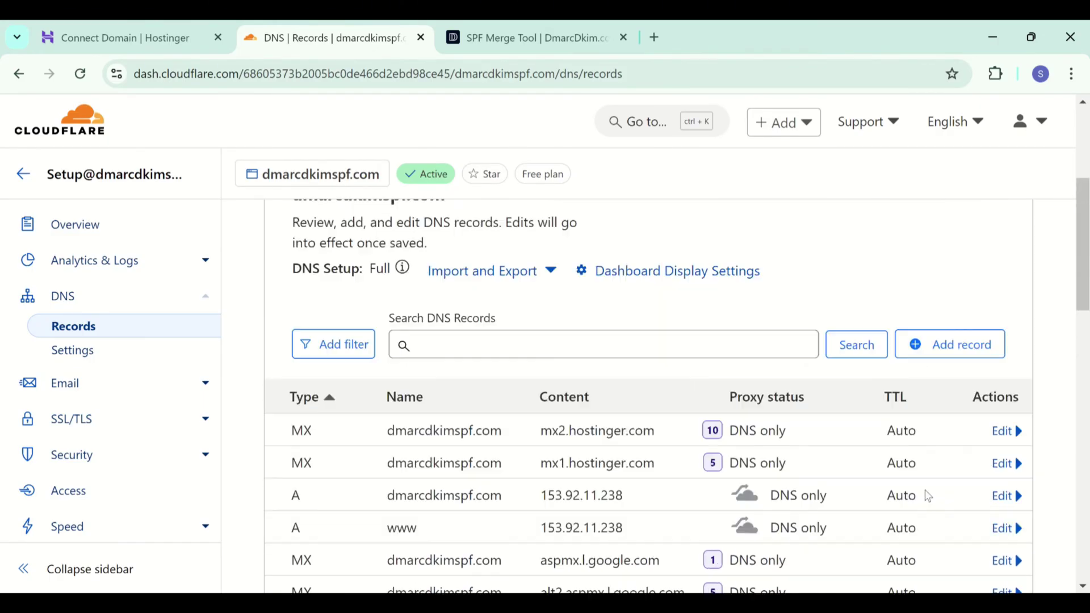
pyautogui.click(164, 24)
# - Review Hostinger's expected DKIM records and open the Custom DKIM settings
pyautogui.click(662, 205)
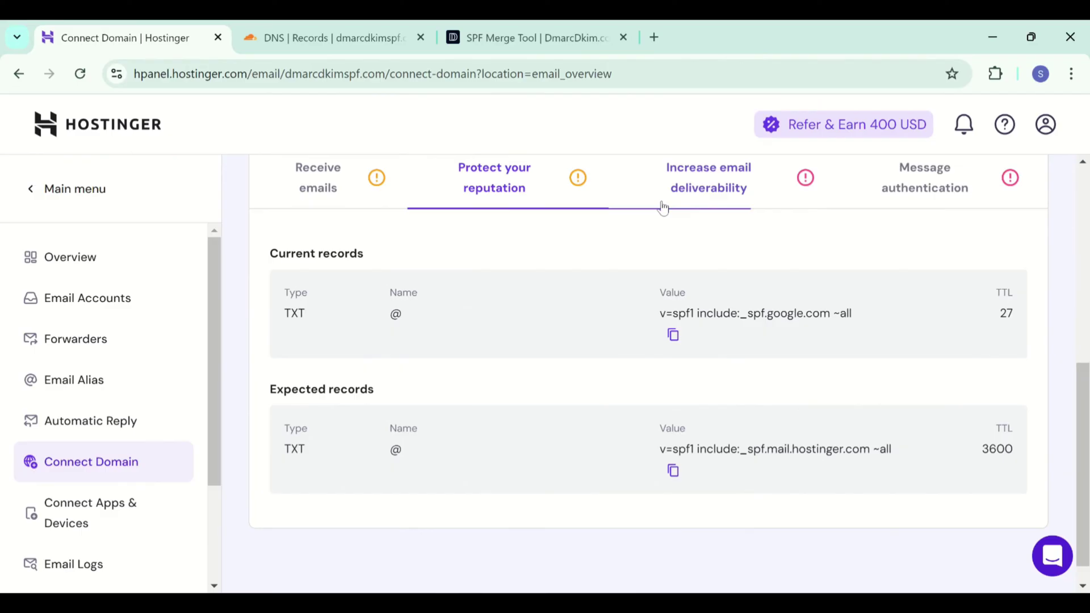
pyautogui.scroll(-1, 662, 412)
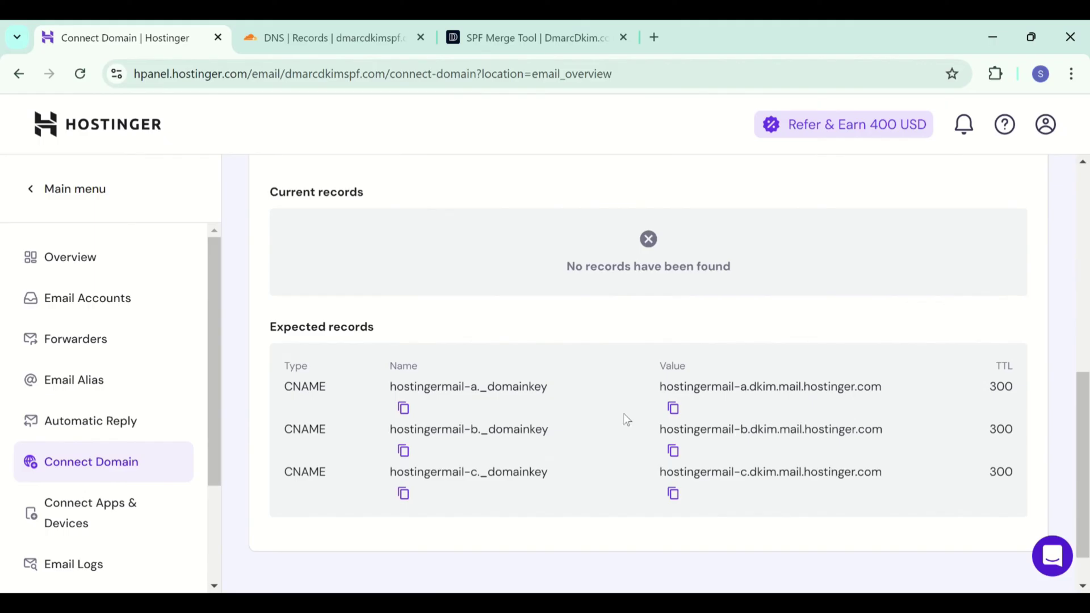
pyautogui.scroll(-3, 110, 442)
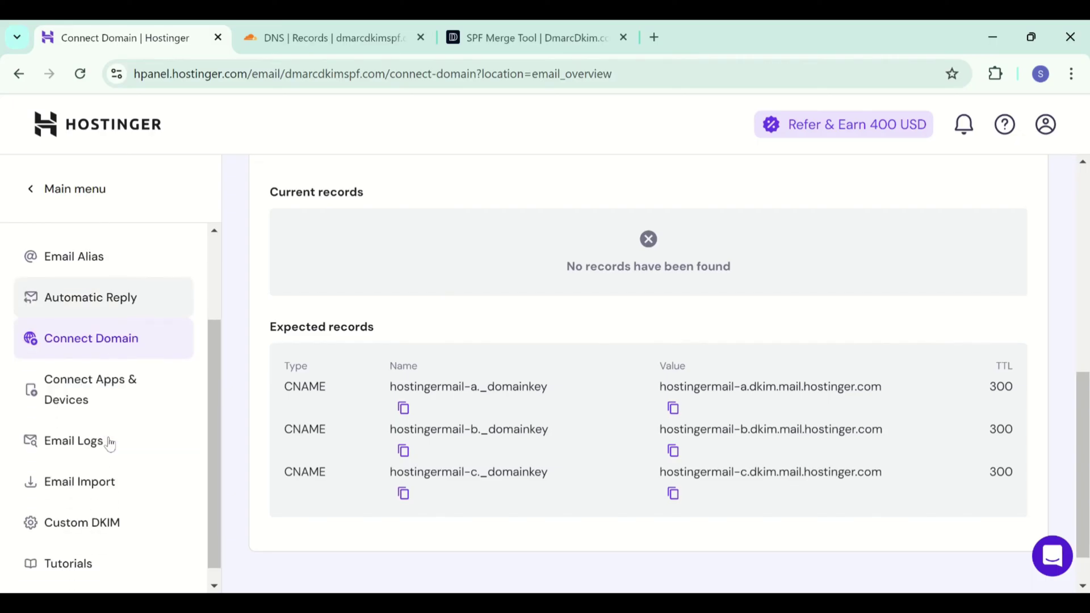
pyautogui.click(108, 511)
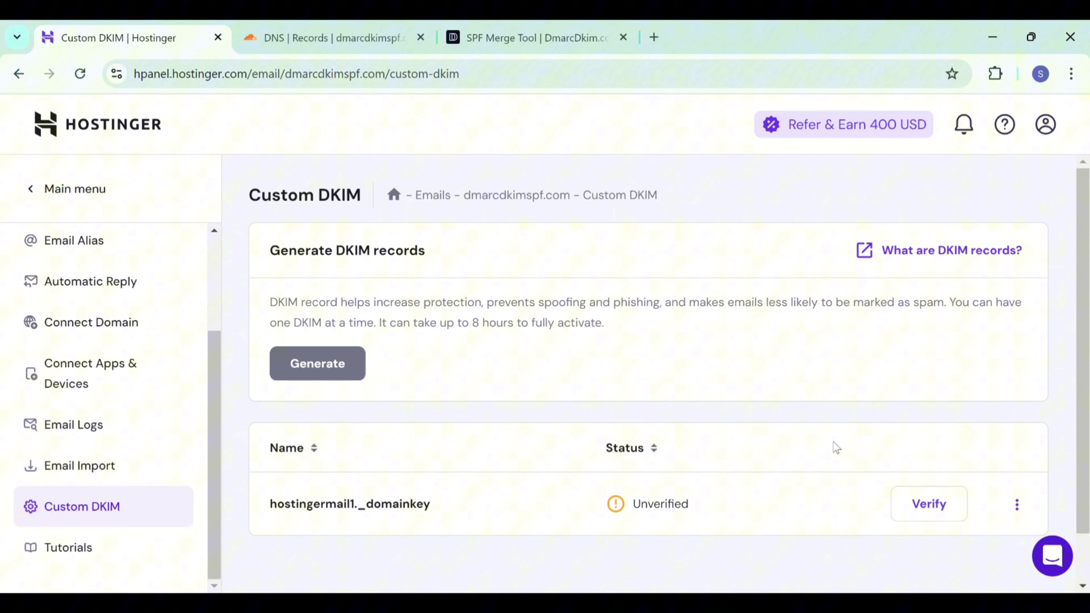
# - Start a Cloudflare TXT record named hostingermail1._domainkey using Hostinger's DKIM host
pyautogui.click(895, 502)
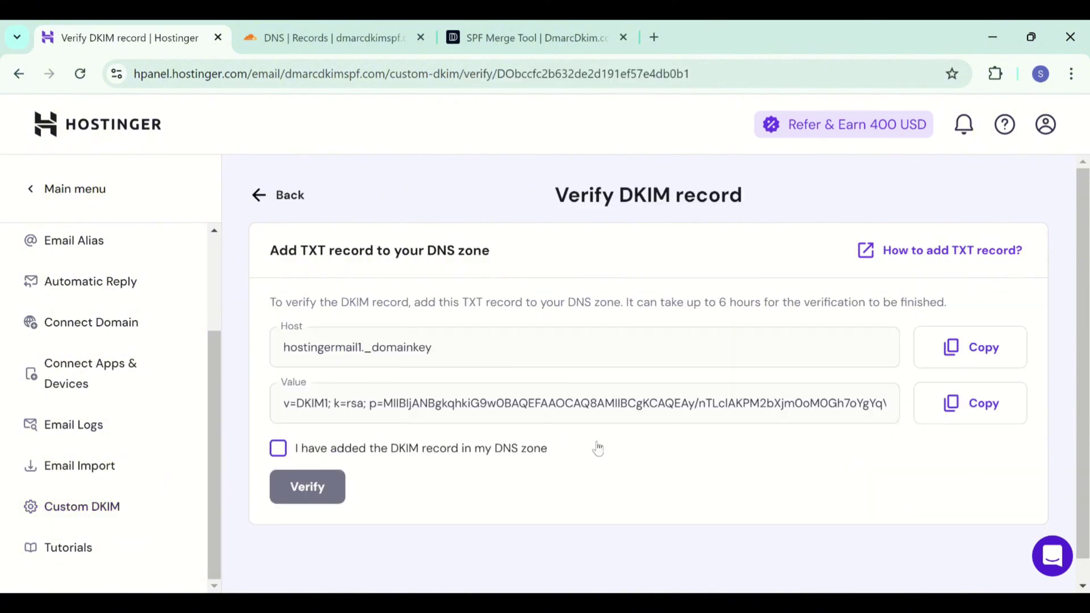
pyautogui.click(970, 347)
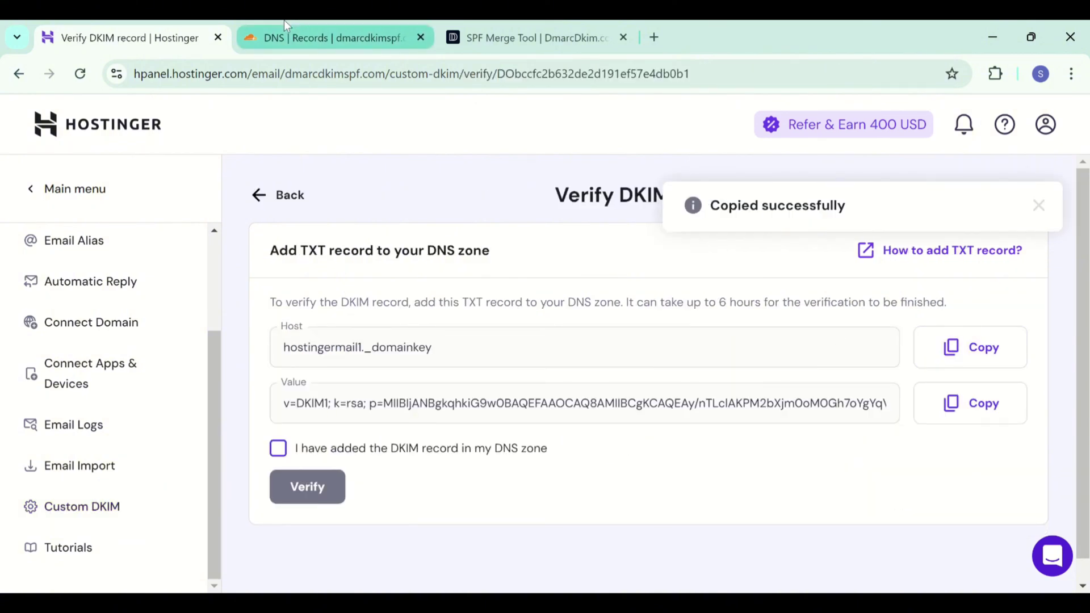
pyautogui.click(284, 35)
pyautogui.click(938, 346)
pyautogui.scroll(-1, 674, 392)
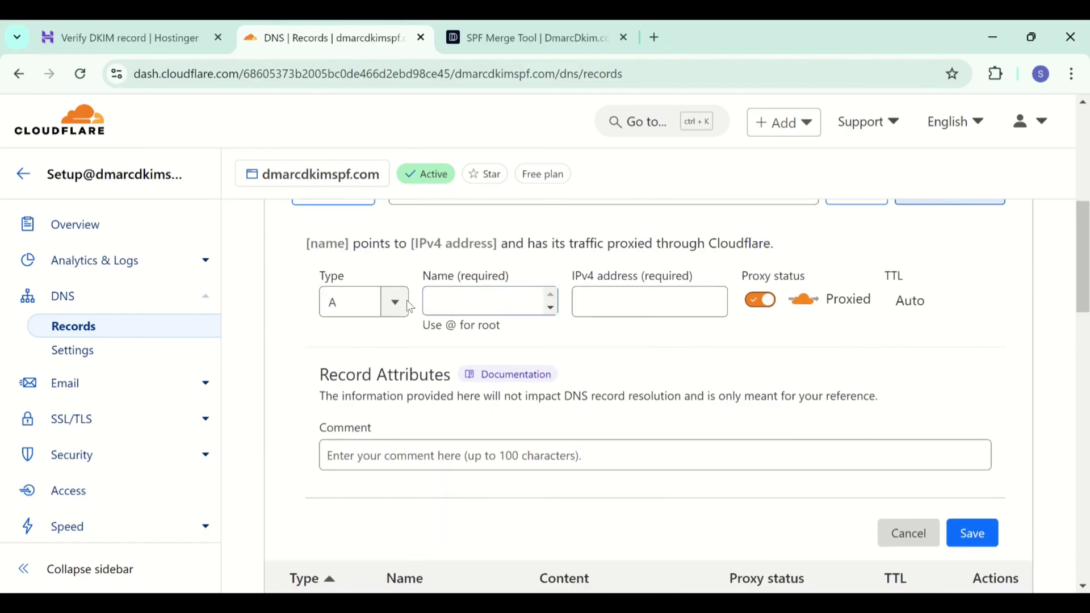
pyautogui.click(352, 302)
pyautogui.scroll(-5, 375, 431)
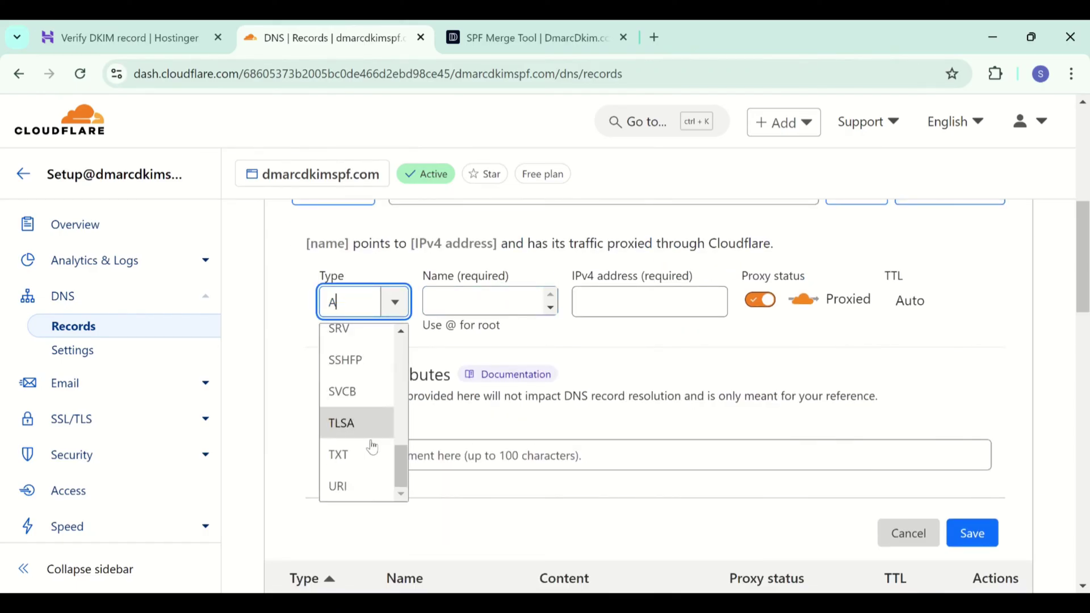
pyautogui.click(474, 297)
pyautogui.hotkey('ctrl', 'v')
# - Paste Hostinger's DKIM key as the TXT record content and save it
pyautogui.click(180, 23)
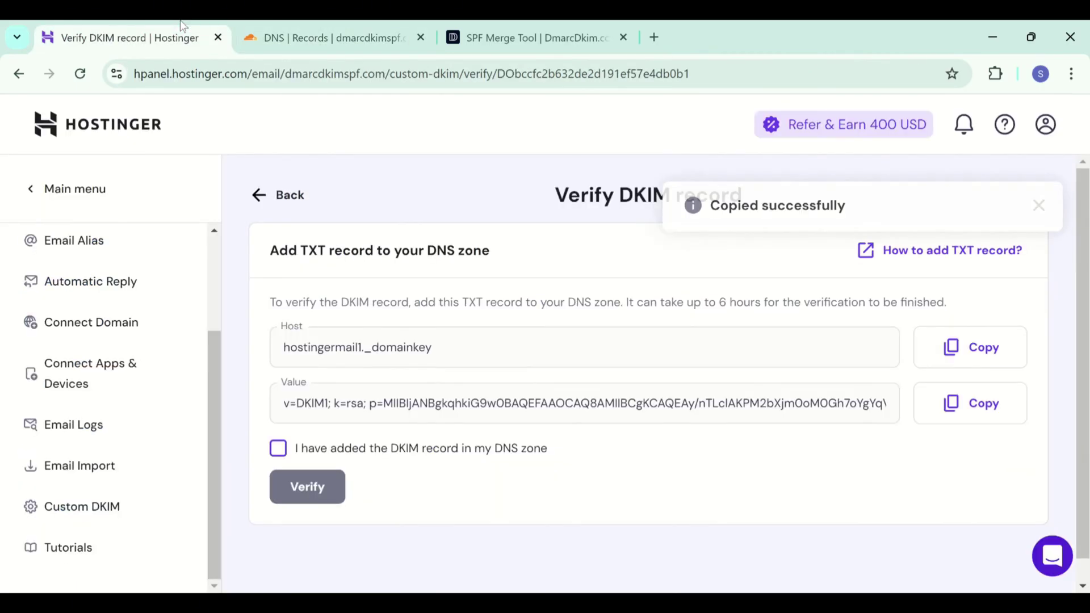
pyautogui.click(970, 403)
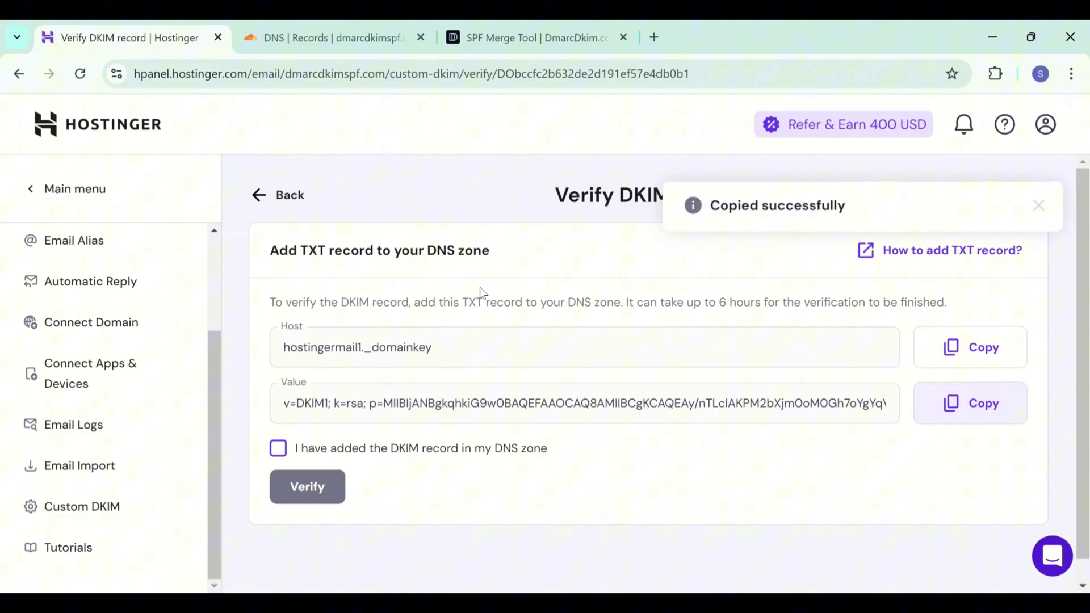
pyautogui.click(334, 38)
pyautogui.click(445, 421)
pyautogui.hotkey('ctrl', 'v')
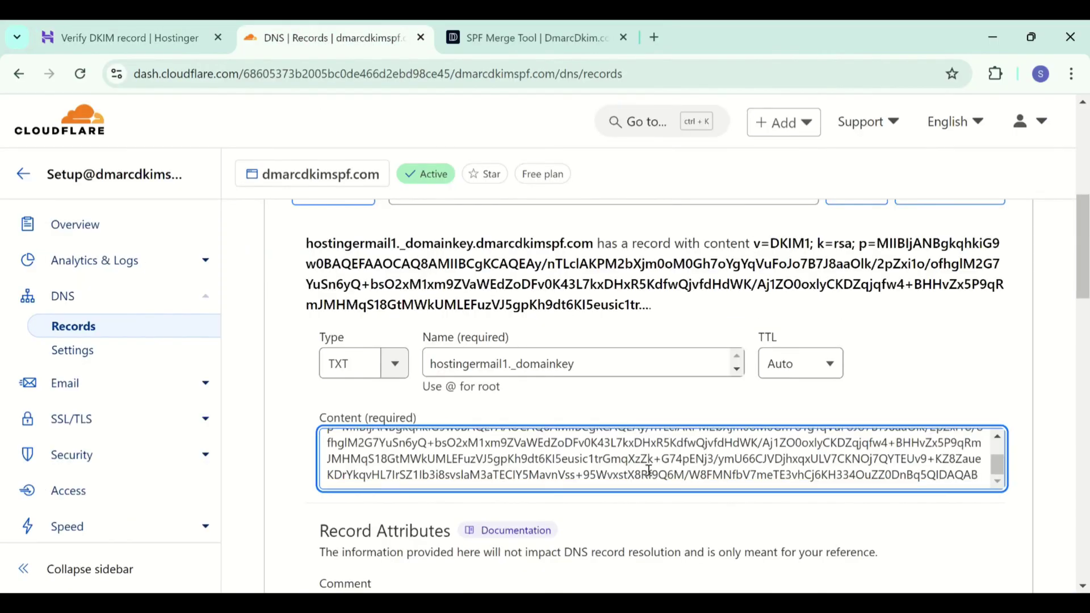
pyautogui.scroll(-3, 648, 470)
pyautogui.click(982, 520)
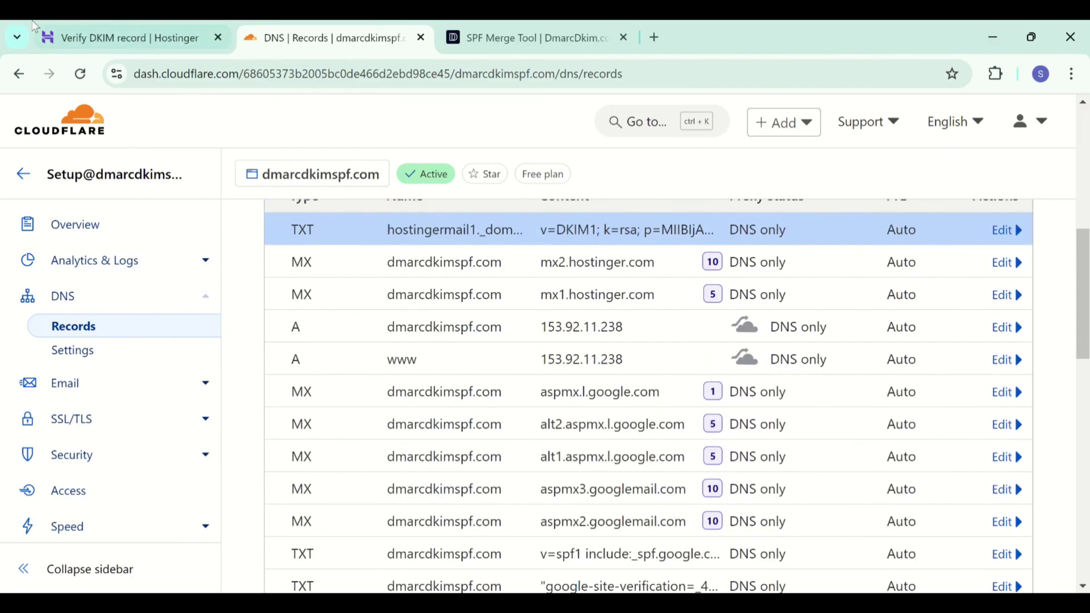
pyautogui.click(120, 37)
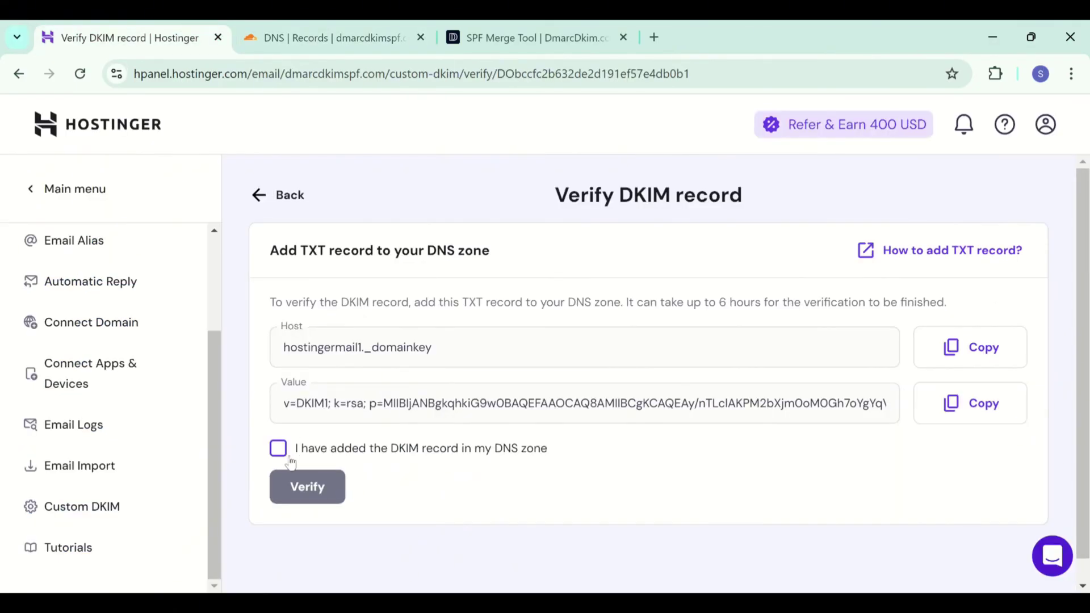
# - Confirm the DNS addition and verify hostingermail1._domainkey so it shows Verified
pyautogui.click(280, 450)
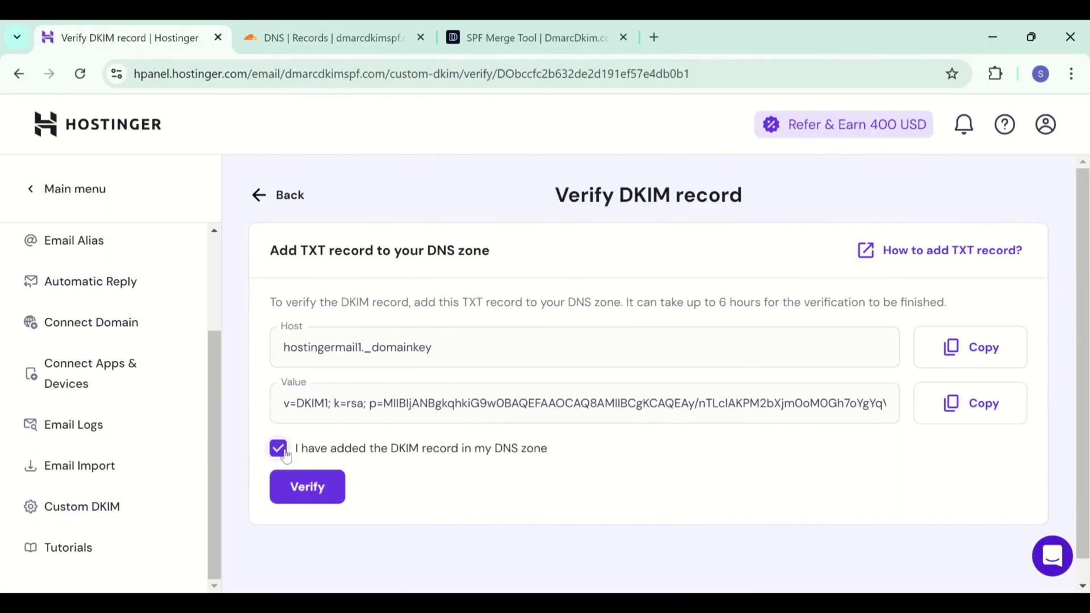
pyautogui.click(312, 499)
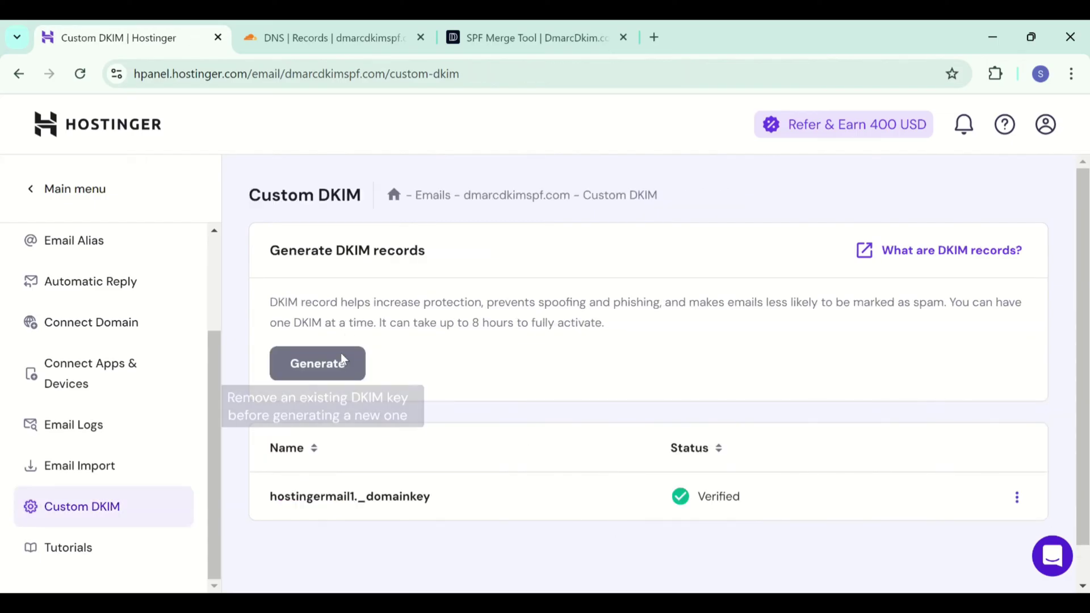
pyautogui.click(63, 338)
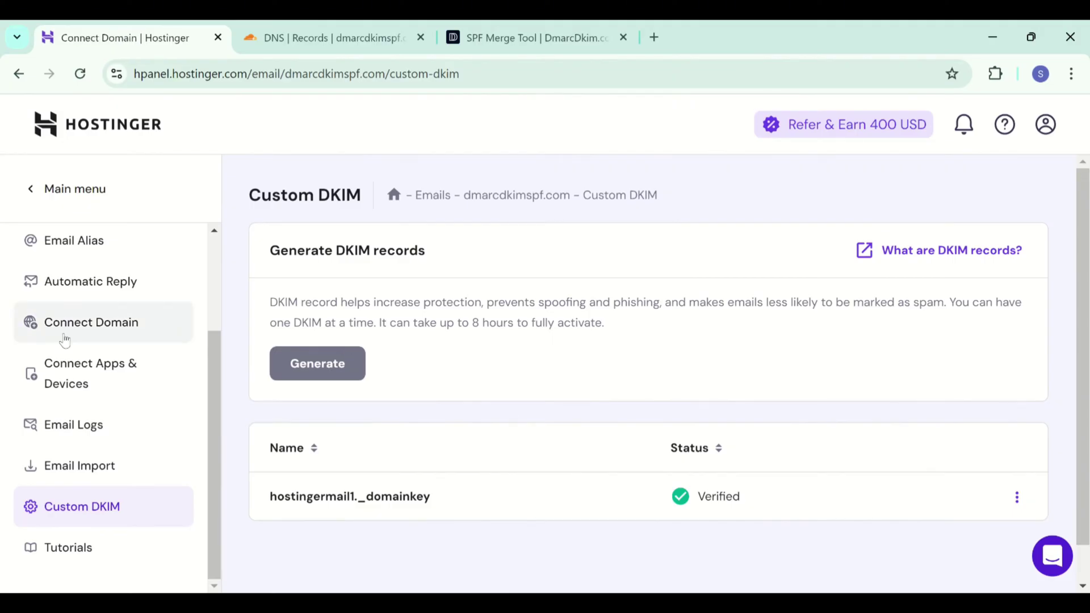
pyautogui.scroll(-6, 891, 284)
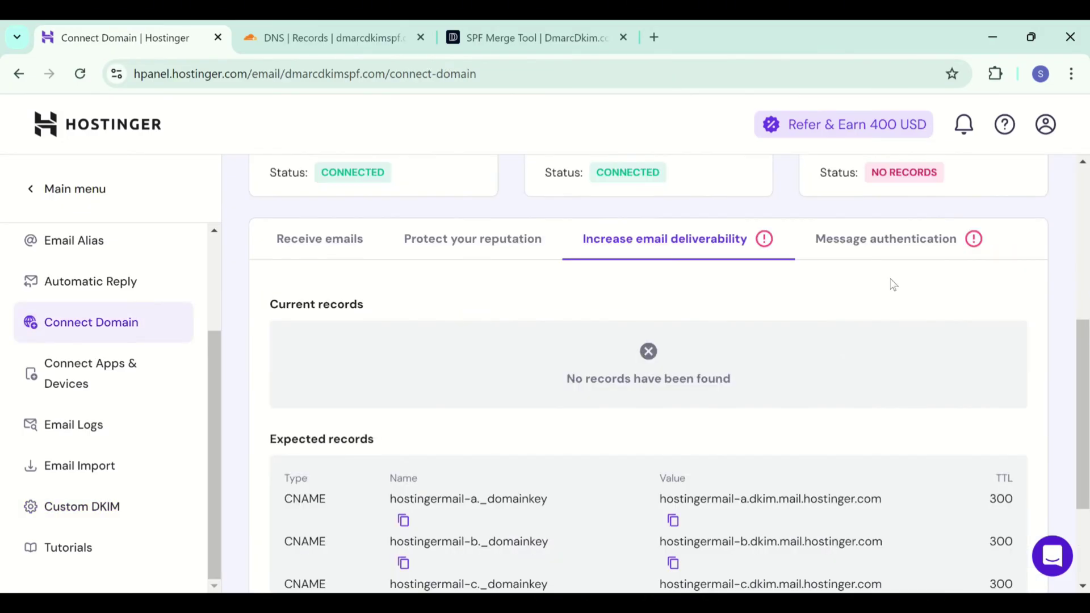
# - Show Hostinger's Message authentication check, which expects a _dmarc TXT record v=DMARC1; p=none
pyautogui.click(899, 240)
pyautogui.scroll(-1, 779, 399)
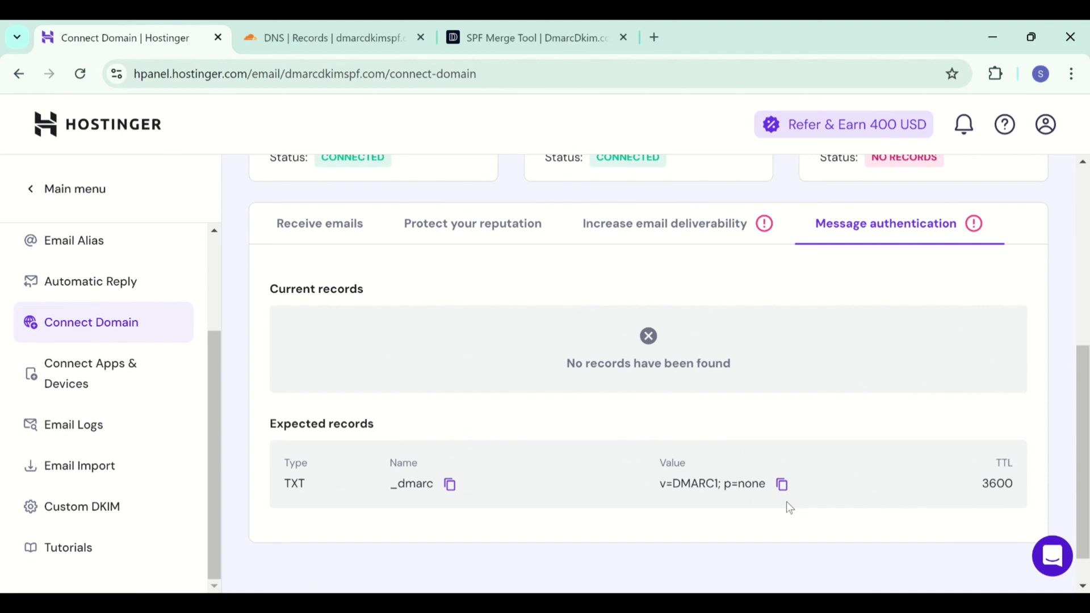
# - Run DMARCDKIM.com's DMARC Check on the domain dmarcdkimspf.com
pyautogui.click(588, 29)
pyautogui.scroll(-3, 737, 375)
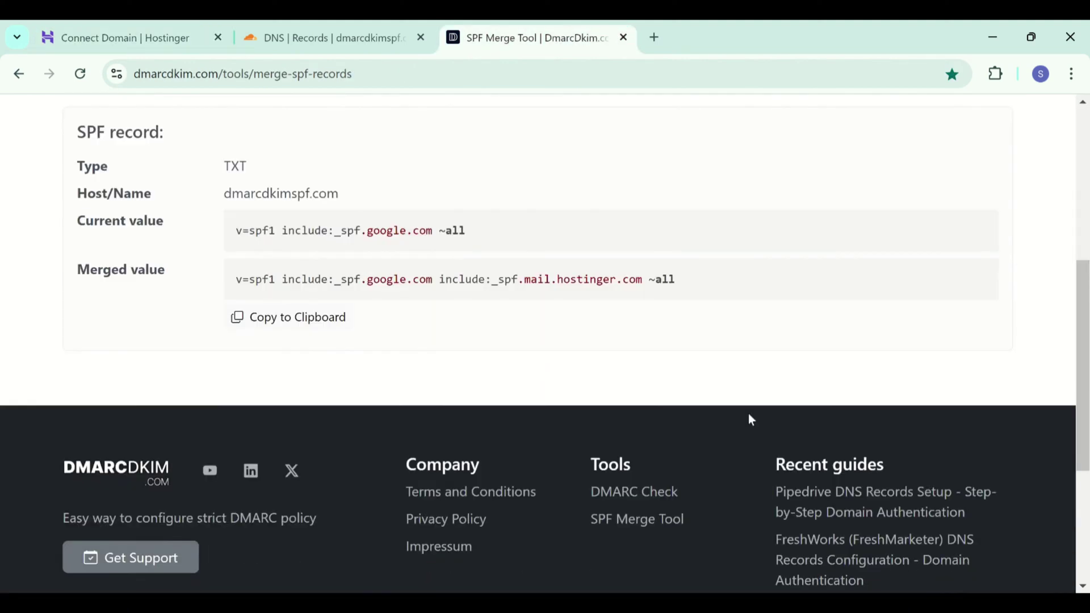
pyautogui.click(656, 497)
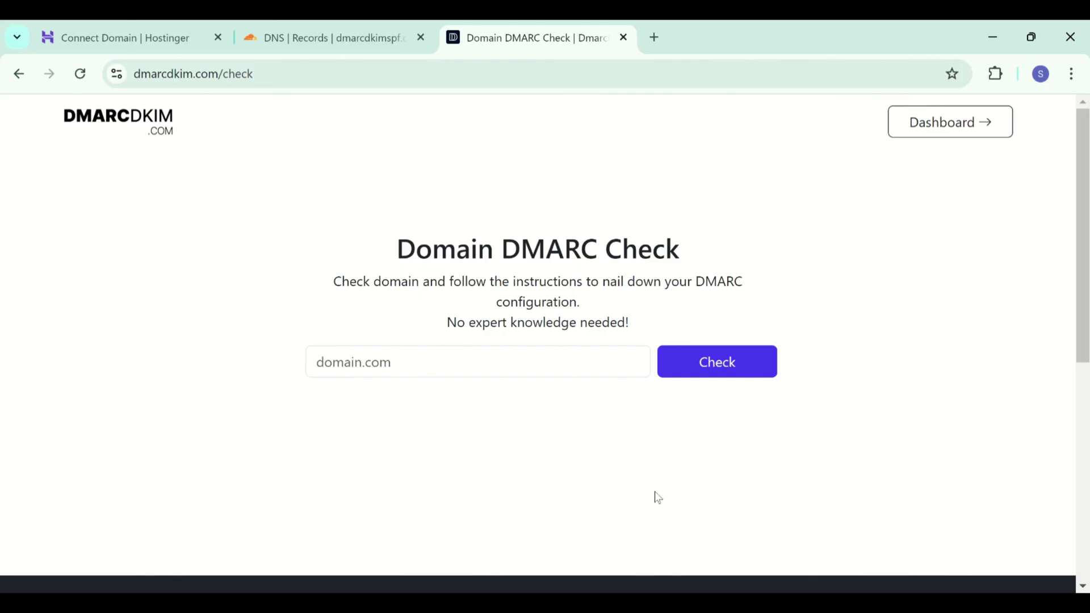
pyautogui.click(565, 350)
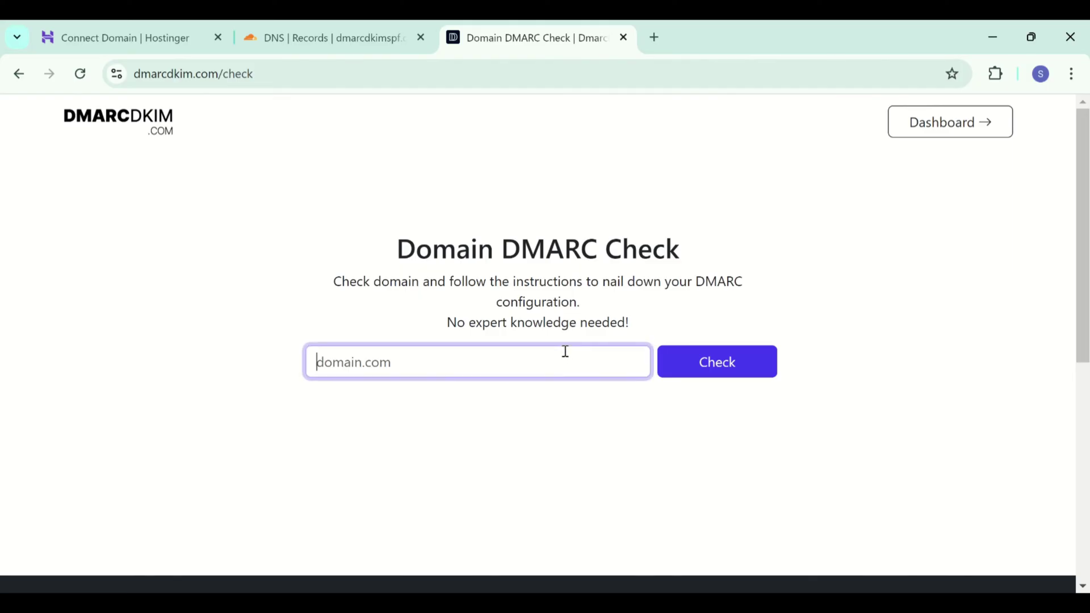
pyautogui.click(487, 418)
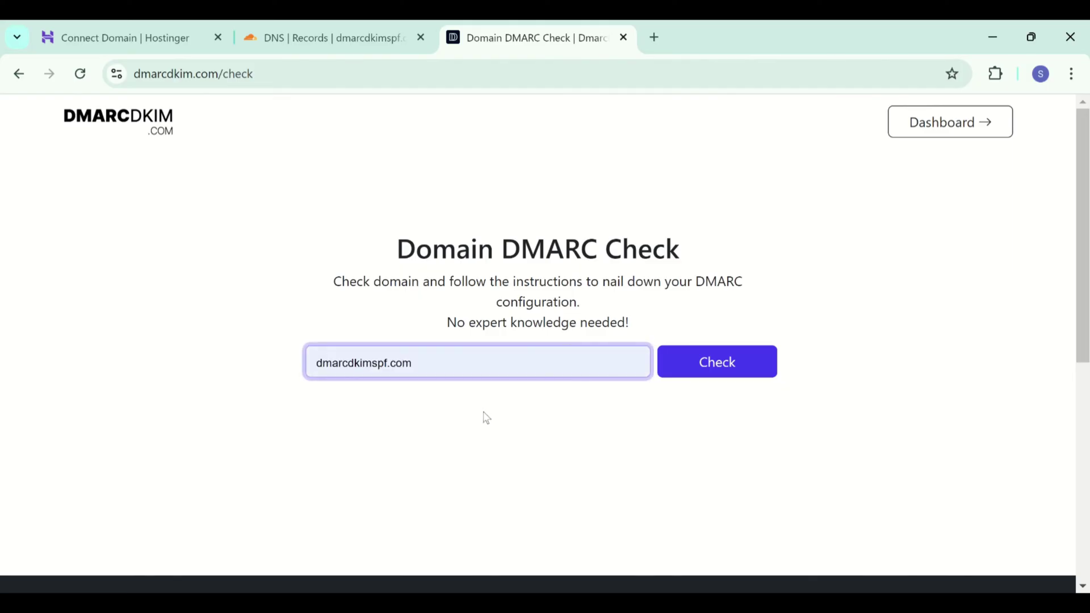
pyautogui.click(746, 368)
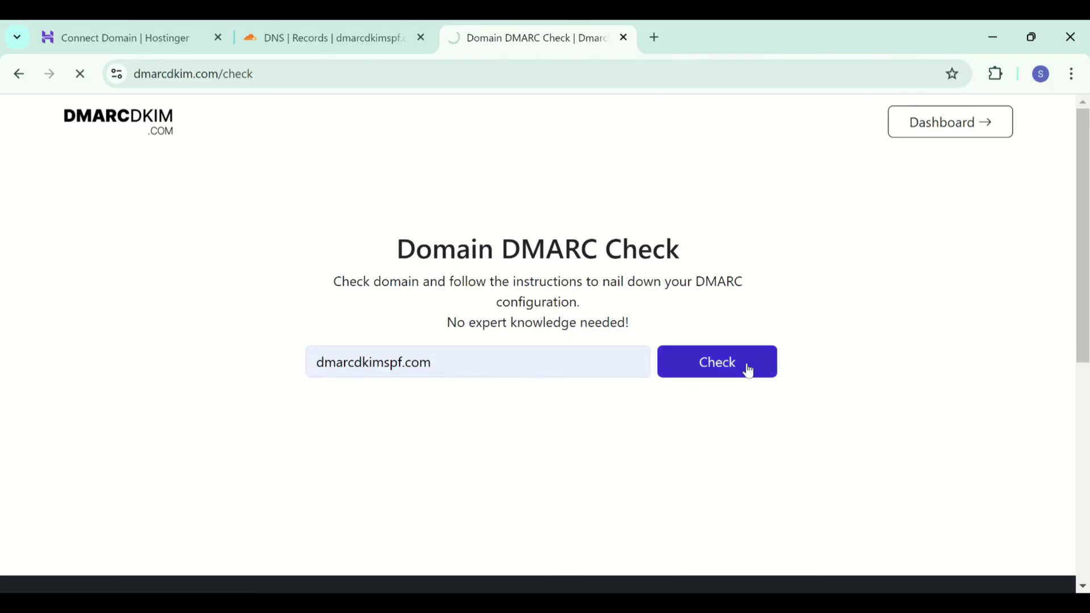
# - Scroll to the suggested record and select its name, _dmarc.dmarcdkimspf.com
pyautogui.scroll(-2, 669, 342)
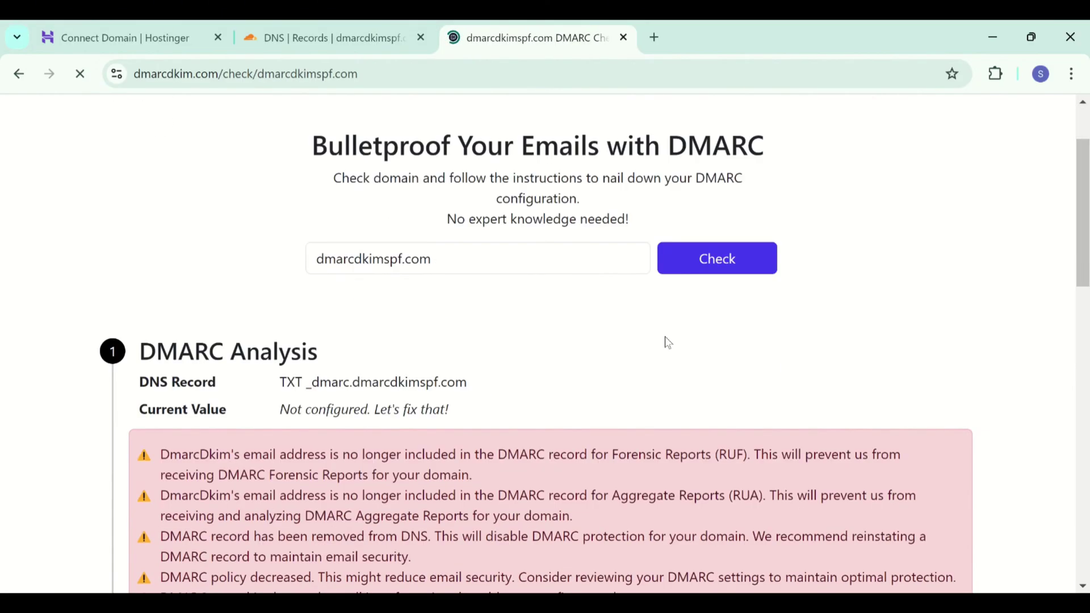
pyautogui.scroll(-1, 668, 342)
pyautogui.scroll(-2, 668, 343)
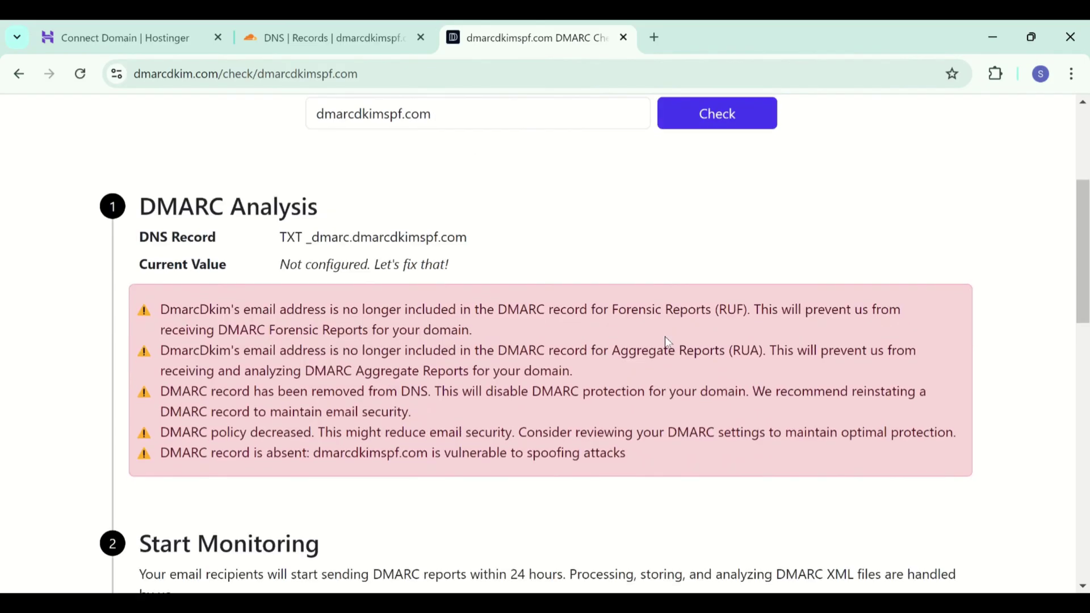
pyautogui.scroll(-5, 665, 336)
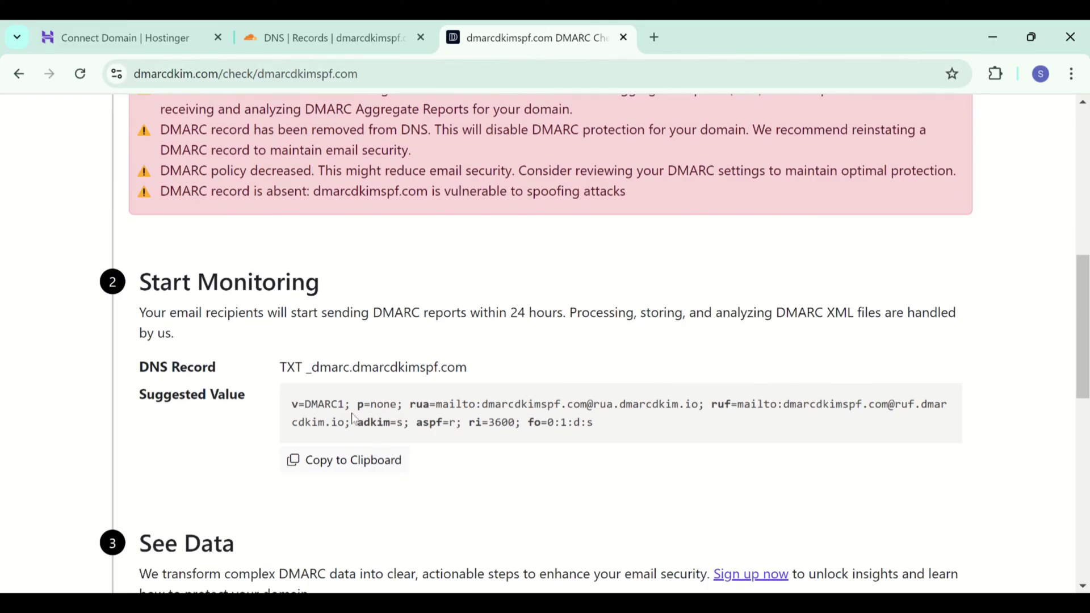
pyautogui.moveTo(308, 372); pyautogui.dragTo(508, 377)
pyautogui.hotkey('ctrl', 'c')
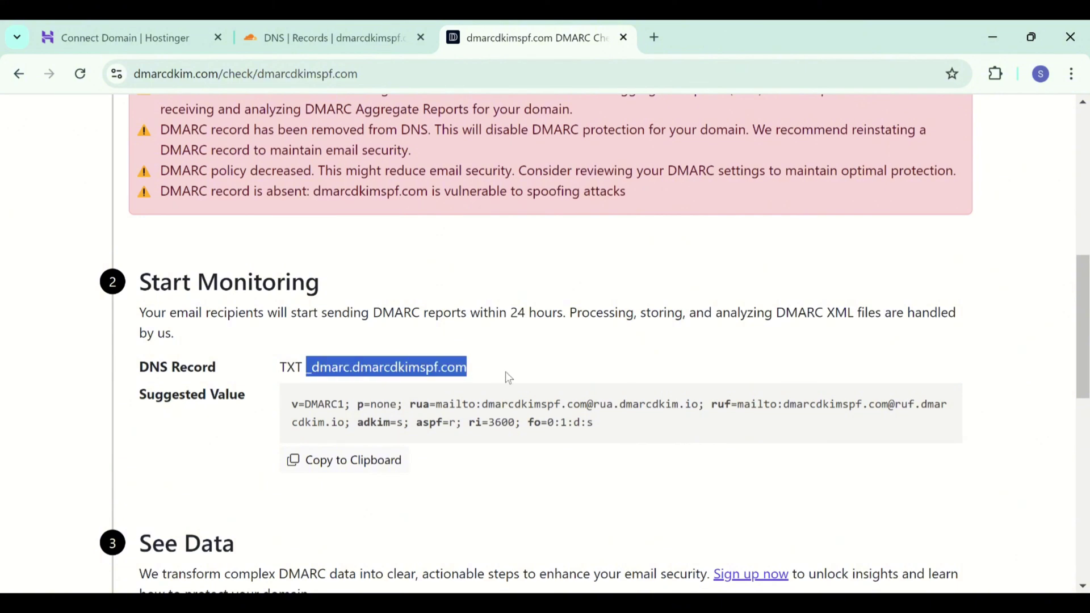
# - Start a new TXT record in Cloudflare DNS and paste _dmarc as its name
pyautogui.click(250, 22)
pyautogui.scroll(3, 648, 357)
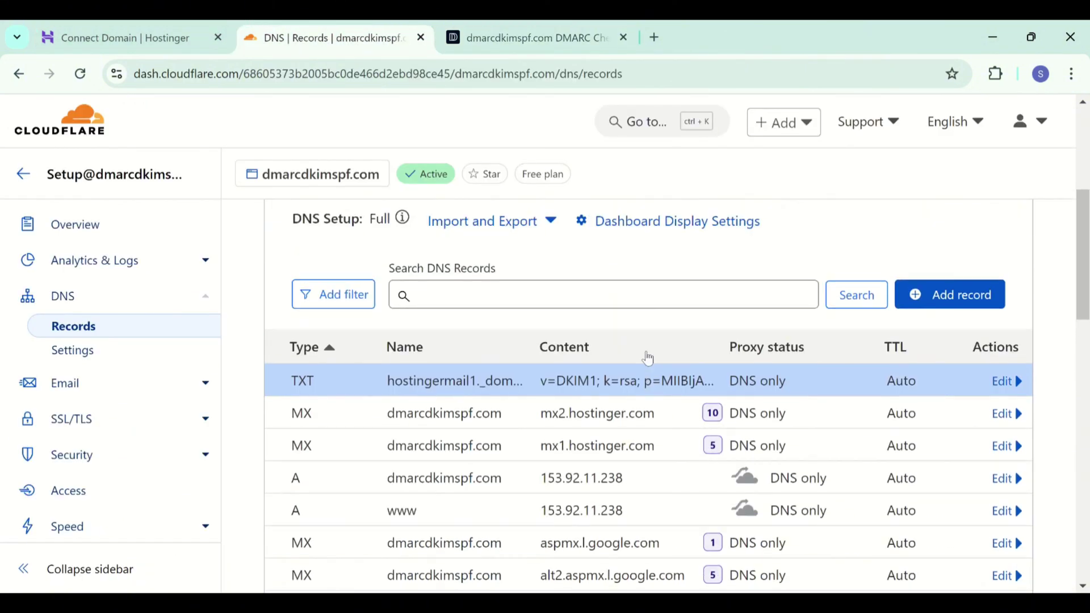
pyautogui.click(927, 297)
pyautogui.click(404, 384)
pyautogui.click(369, 525)
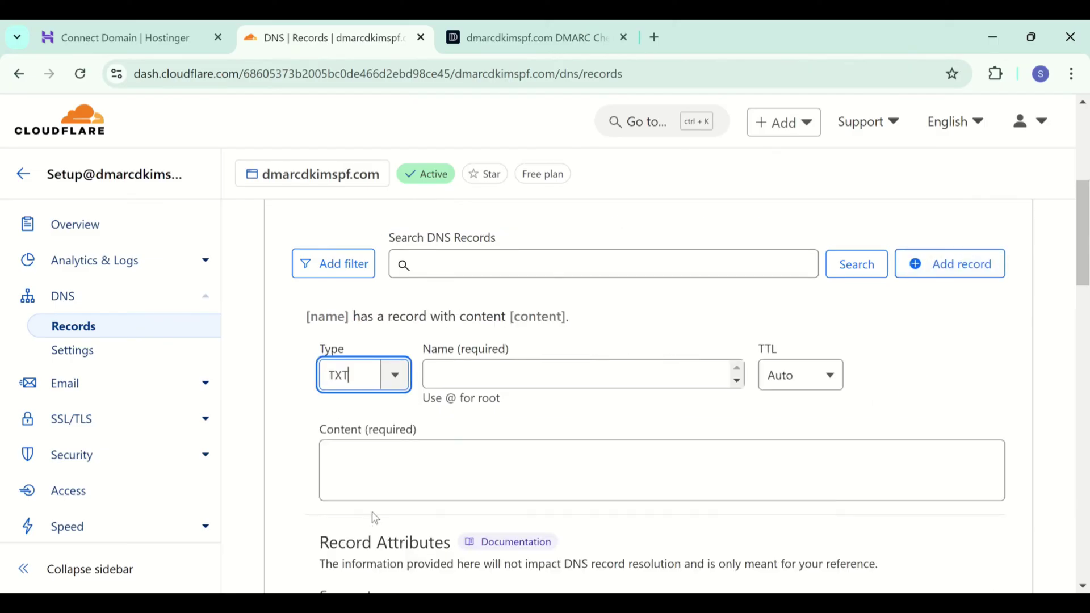
pyautogui.hotkey('ctrl', 'v')
# - Paste the suggested v=DMARC1; p=none value into Content and save the _dmarc record
pyautogui.click(500, 24)
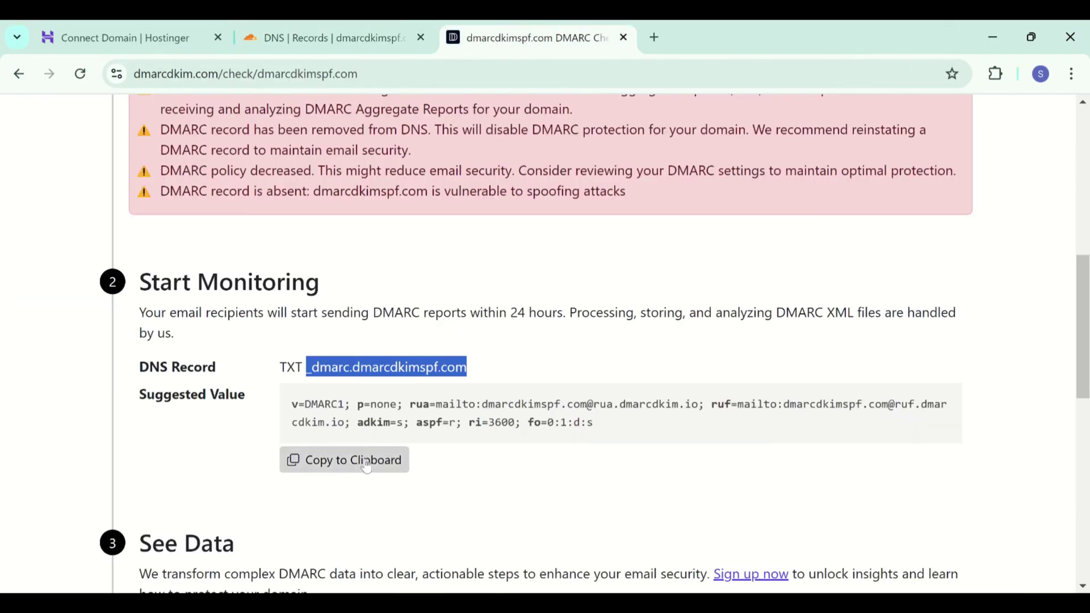
pyautogui.click(365, 29)
pyautogui.click(414, 488)
pyautogui.hotkey('ctrl', 'v')
pyautogui.scroll(-3, 925, 495)
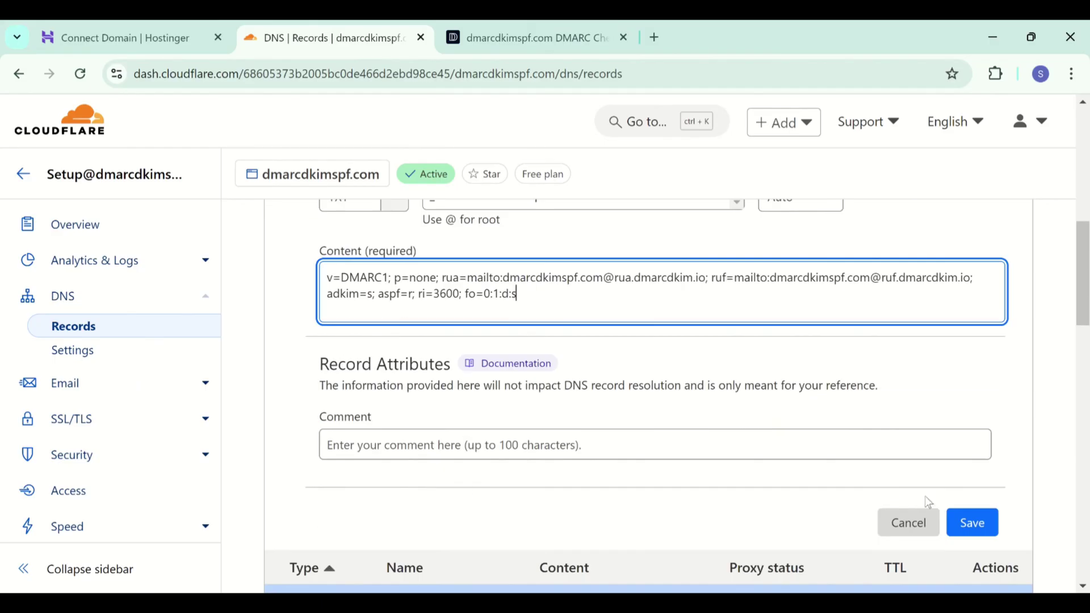
pyautogui.click(963, 521)
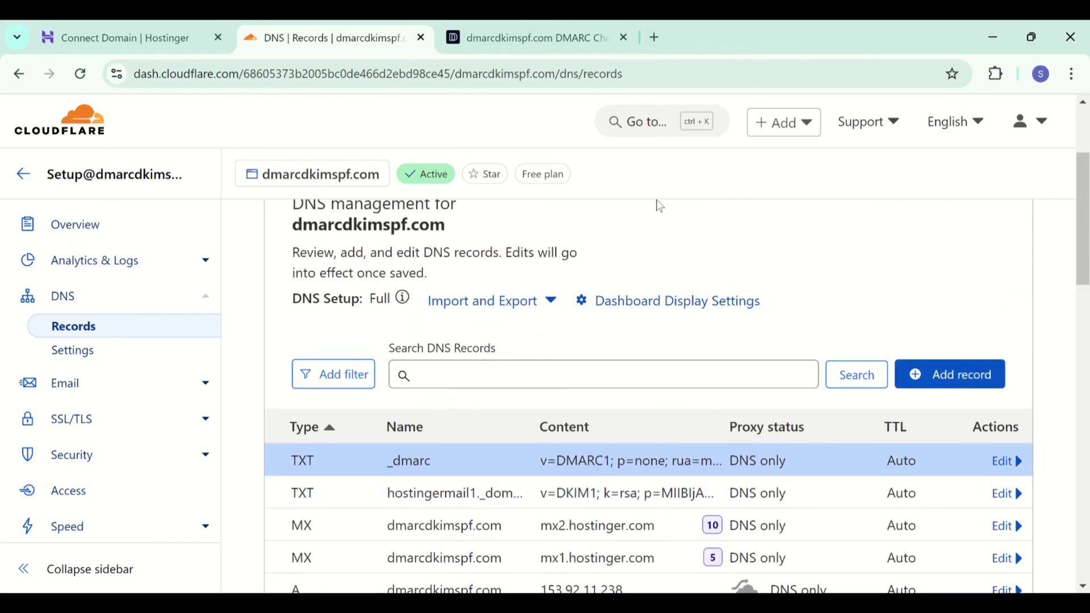
pyautogui.click(574, 37)
# - Sign up for report monitoring and verify dmarcdkimspf.com's published DMARC record with Check DNS records
pyautogui.scroll(-3, 608, 387)
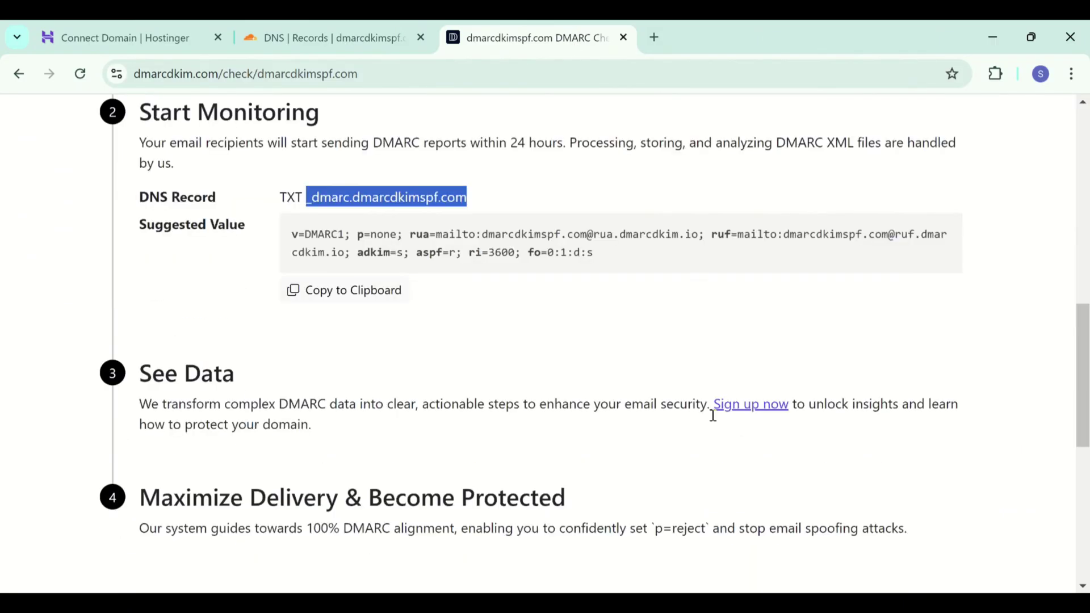
pyautogui.click(753, 404)
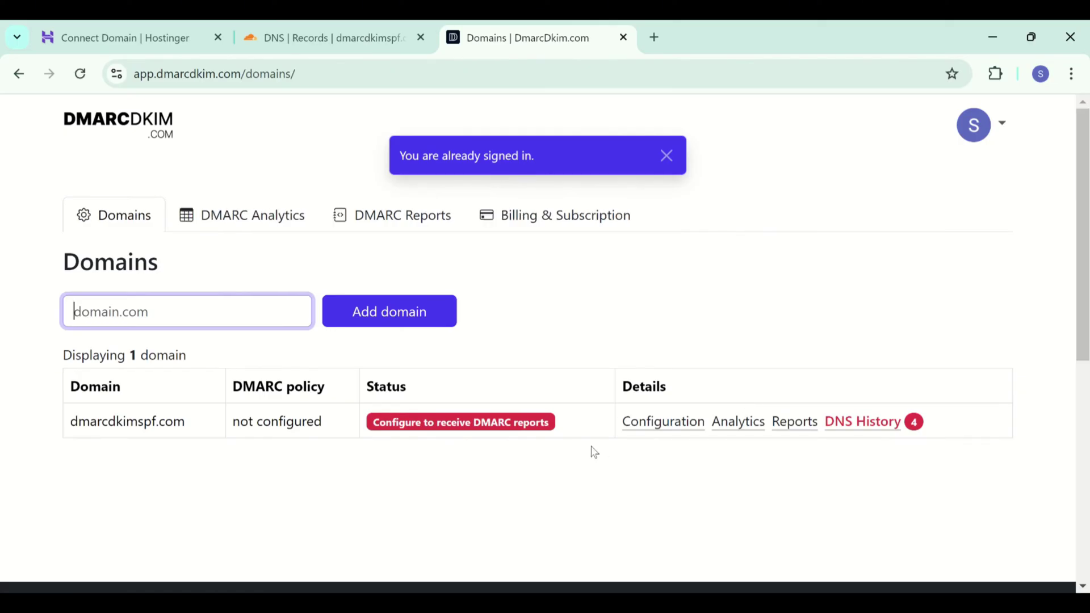
pyautogui.click(548, 424)
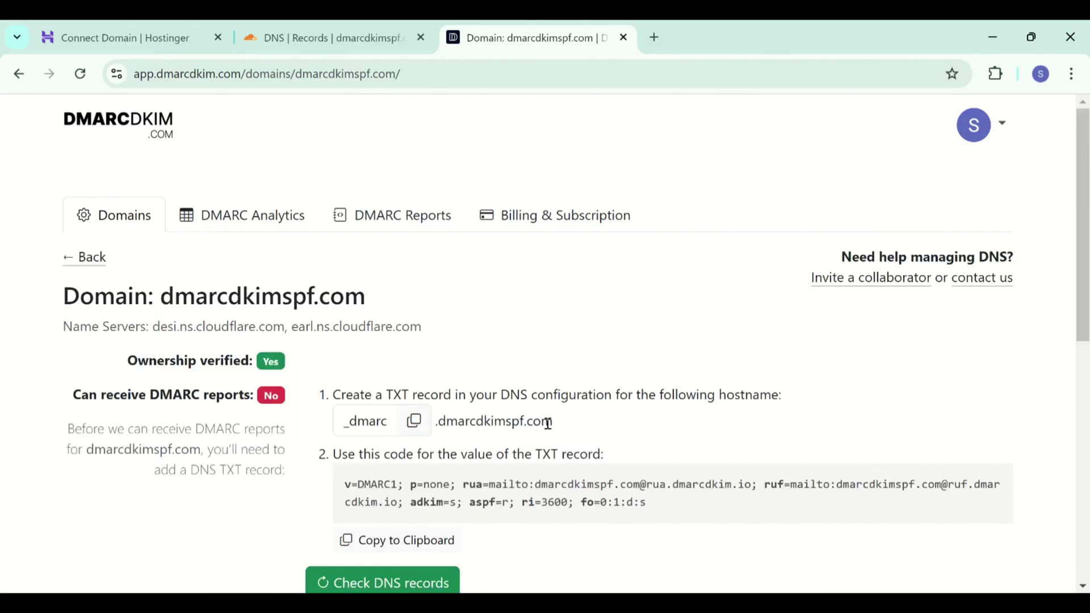
pyautogui.scroll(-1, 548, 424)
pyautogui.click(449, 522)
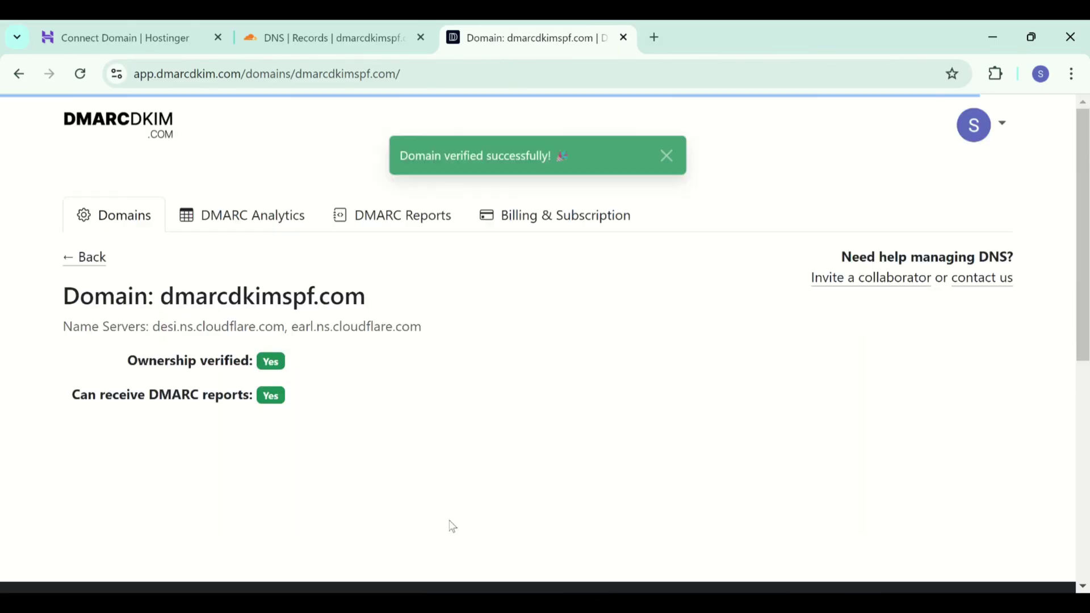
pyautogui.click(665, 156)
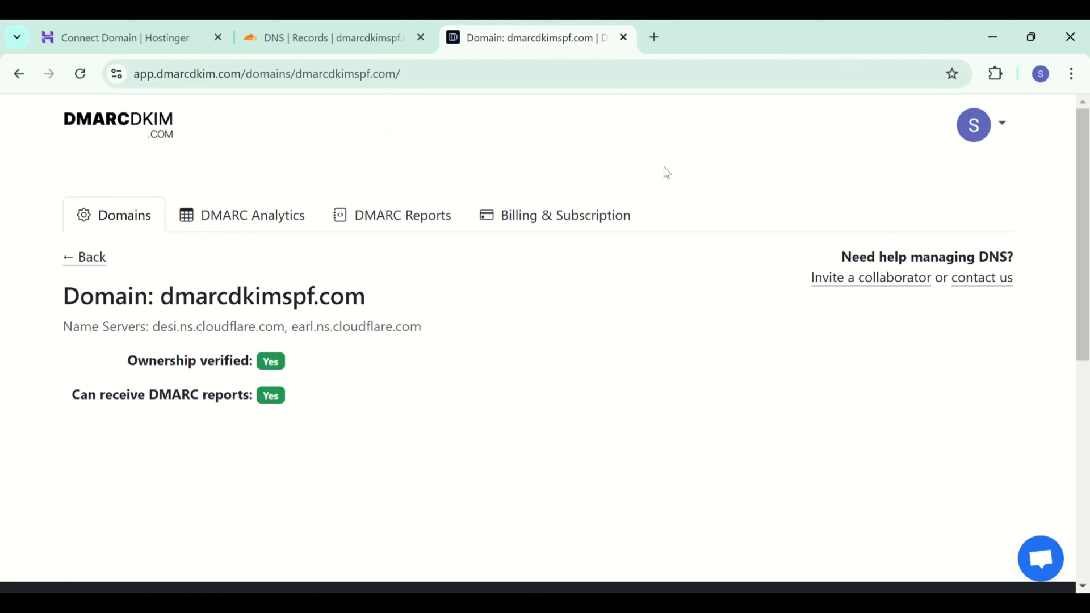
# - Review DMARC Reports and Analytics, showing Google Workspace / Gmail with 4 messages, 75% passing
pyautogui.click(414, 235)
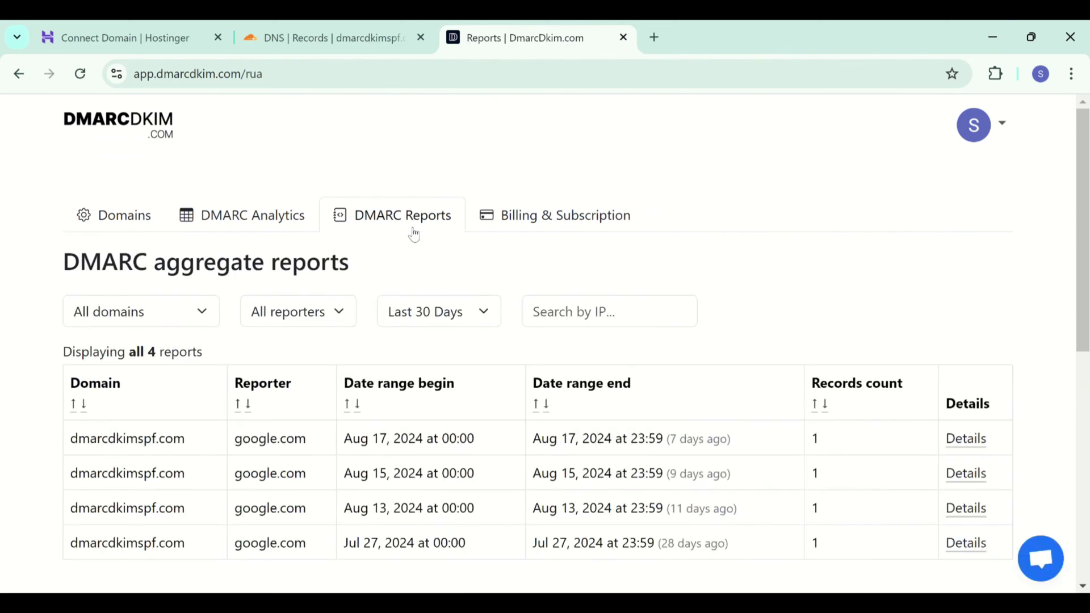
pyautogui.click(294, 221)
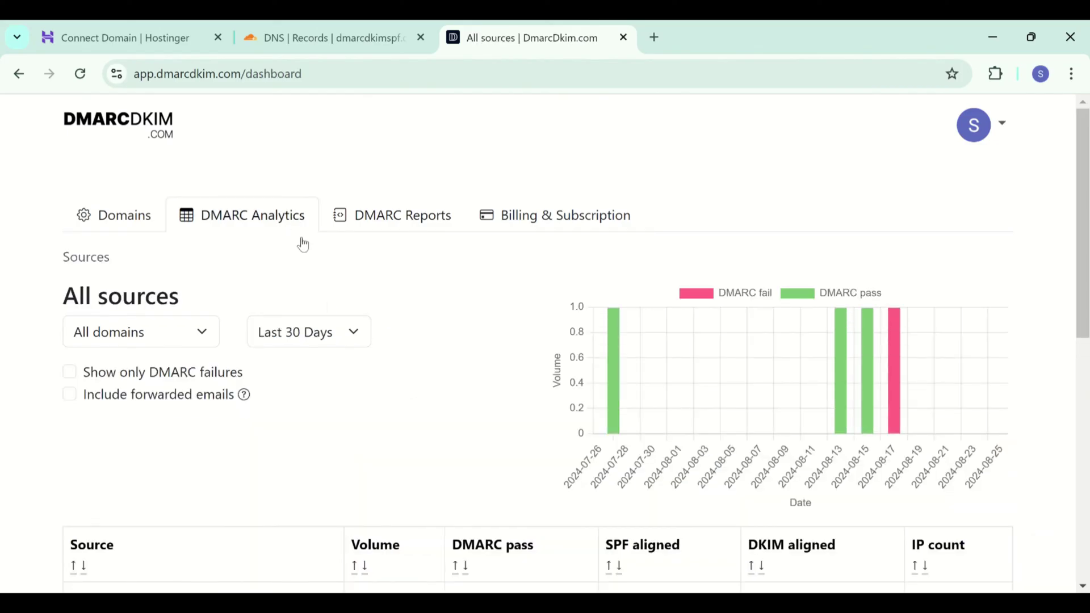
pyautogui.scroll(-2, 361, 375)
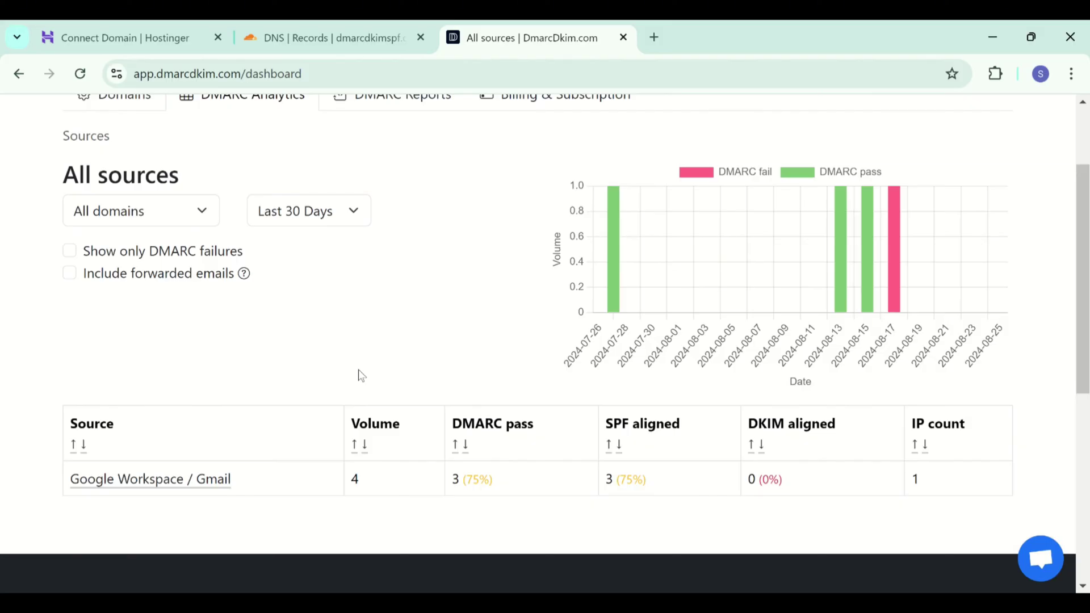
pyautogui.scroll(2, 361, 375)
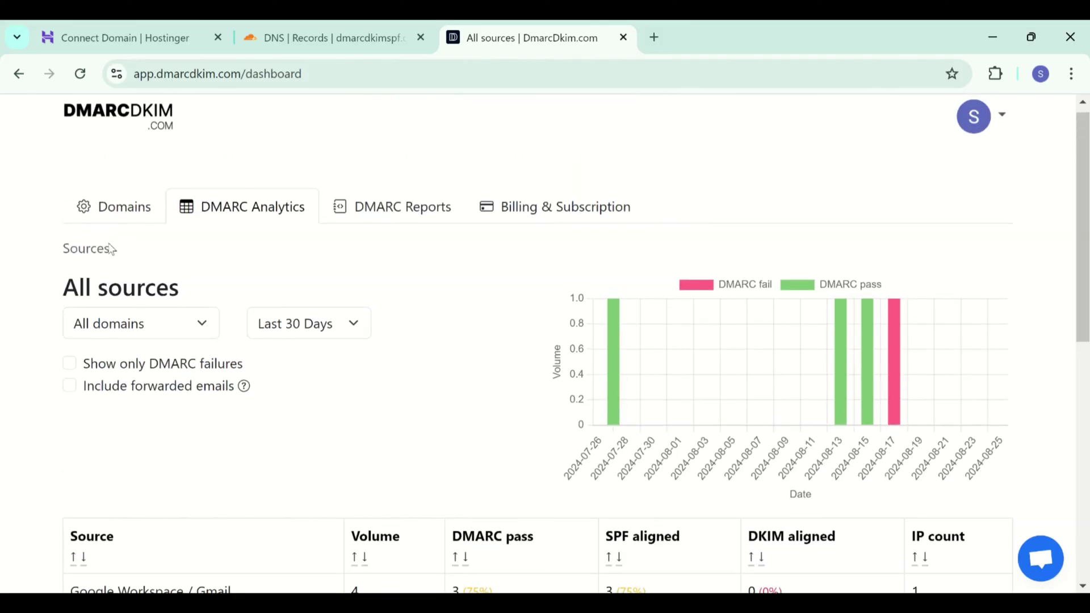
# - Open dmarcdkimspf.com's DNS History from Domains and scroll through its 225 records
pyautogui.click(94, 211)
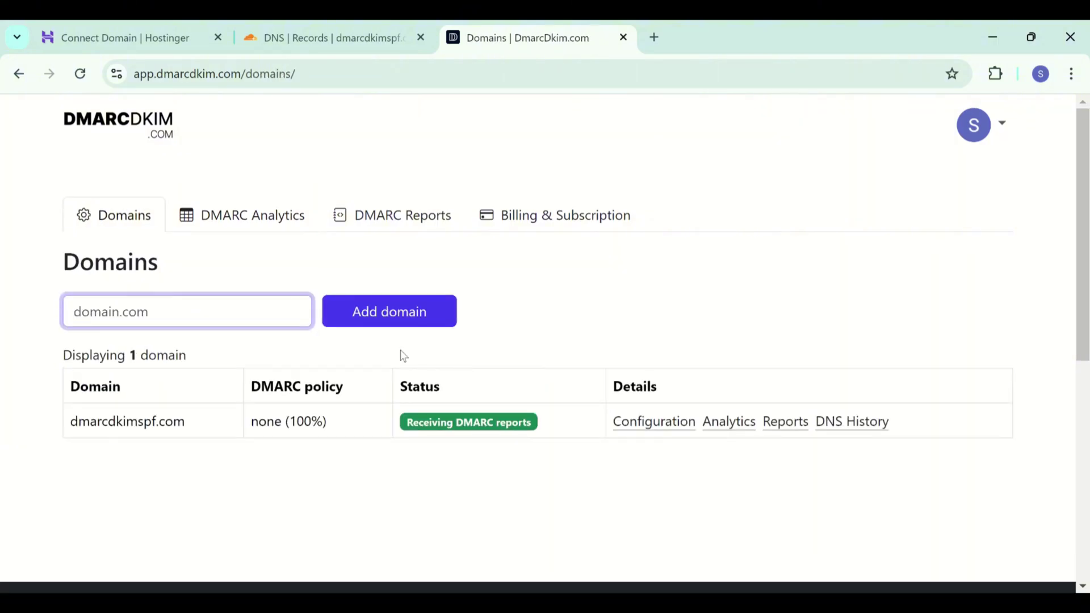
pyautogui.click(873, 426)
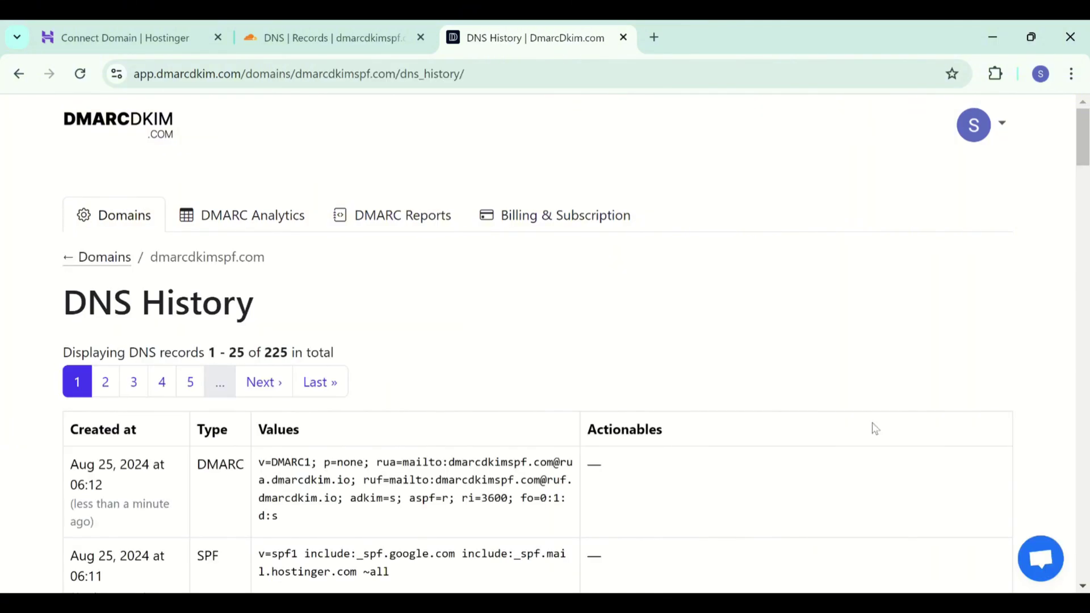
pyautogui.scroll(-8, 875, 429)
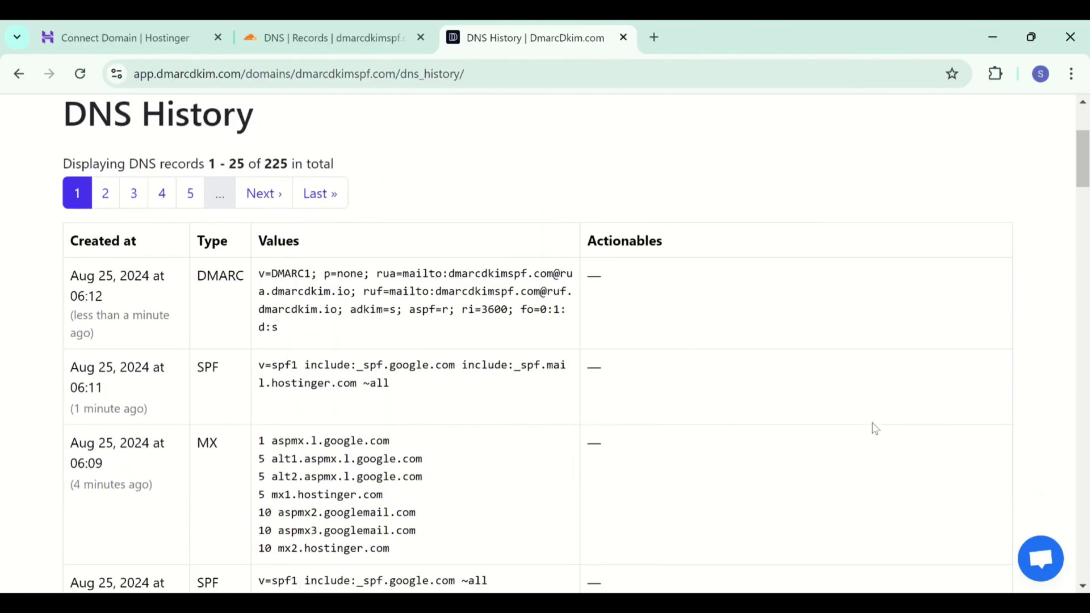
pyautogui.scroll(-10, 875, 429)
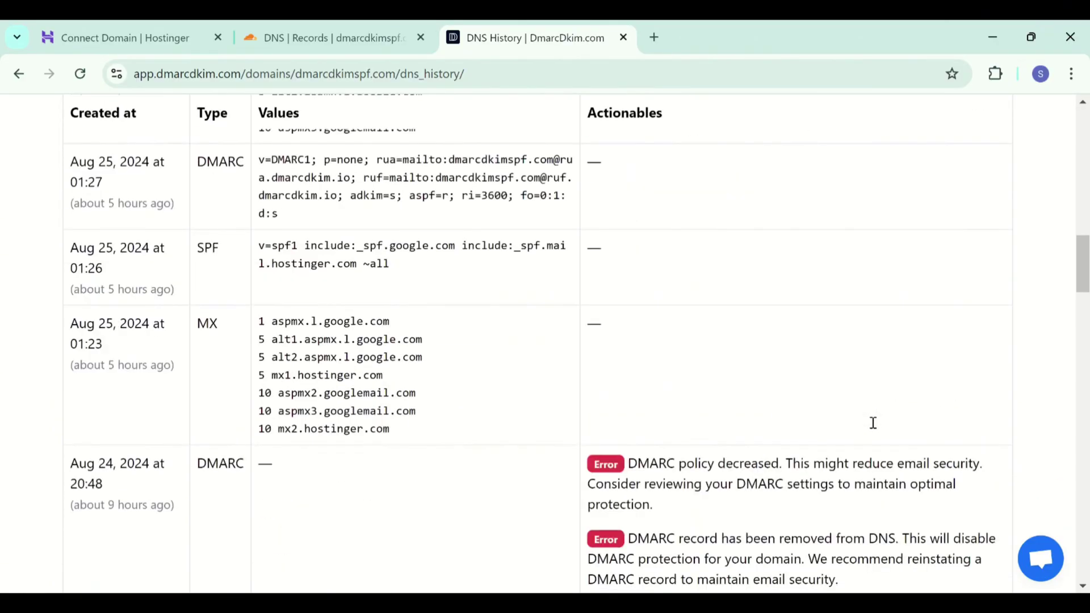
pyautogui.scroll(-10, 873, 427)
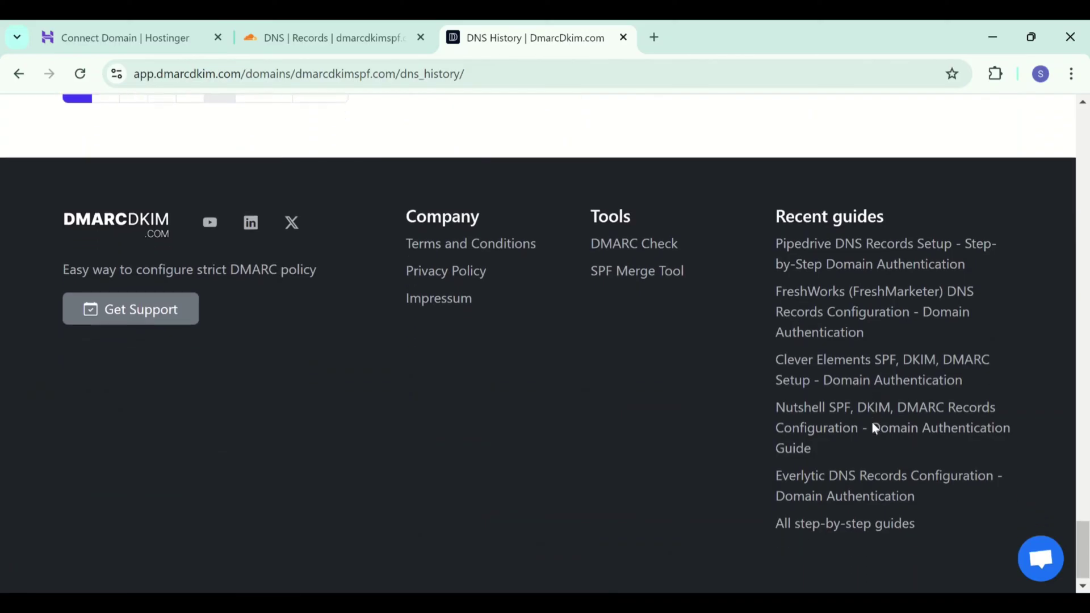
pyautogui.moveTo(1081, 537); pyautogui.dragTo(1069, 91)
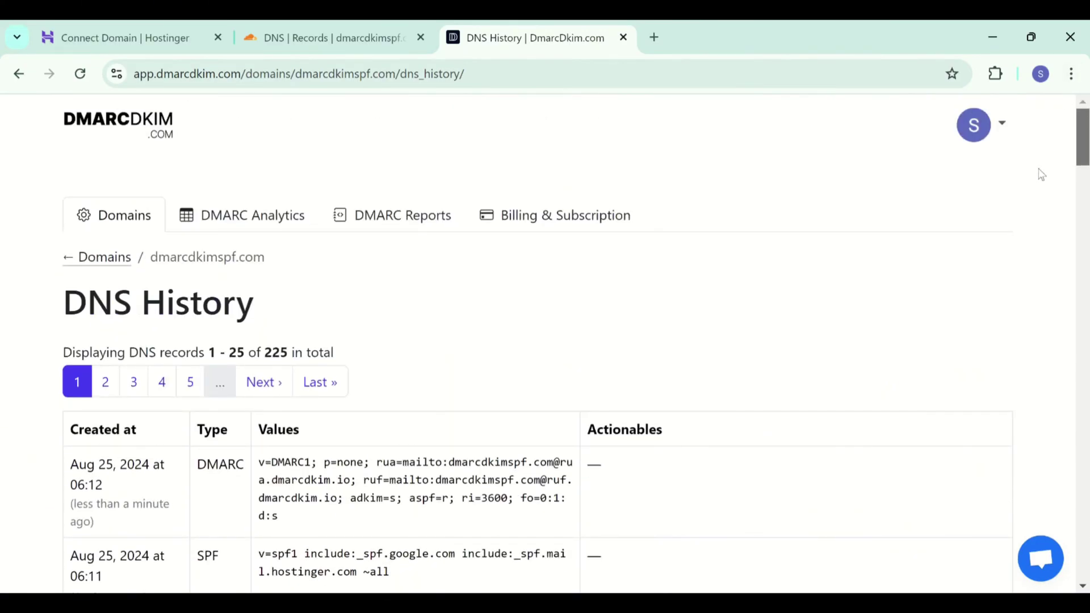
# - Recheck the domain in Hostinger, now showing MX and SPF as Connected
pyautogui.click(170, 31)
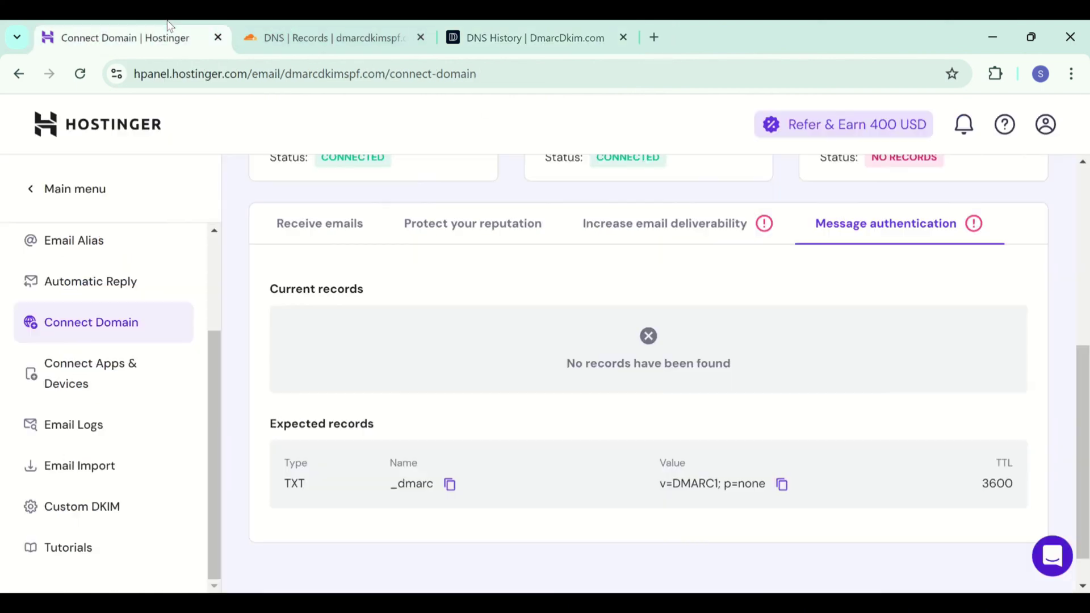
pyautogui.scroll(5, 599, 392)
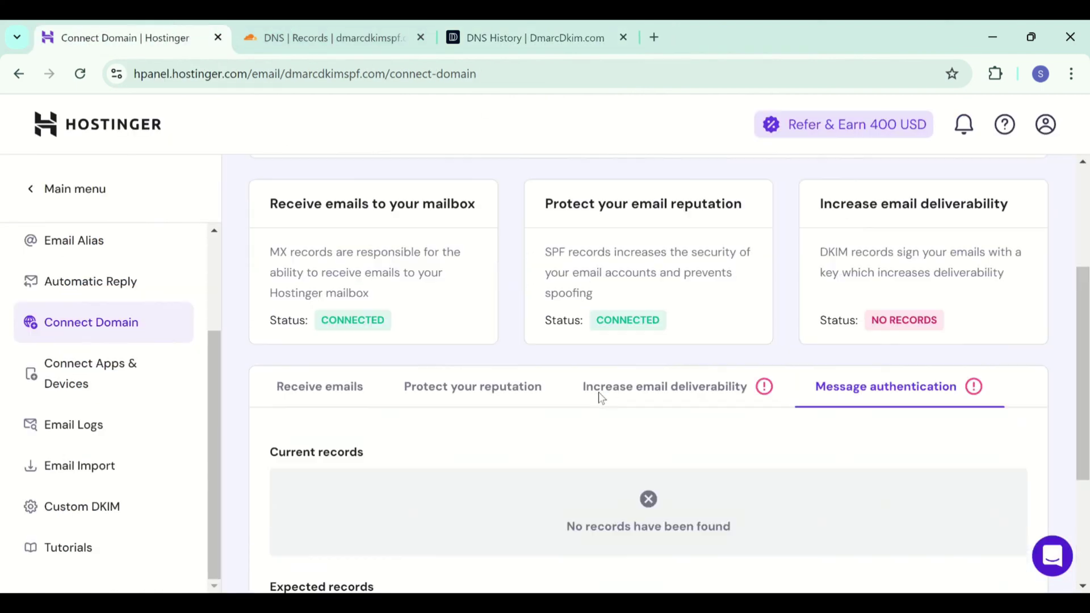
pyautogui.scroll(2, 599, 392)
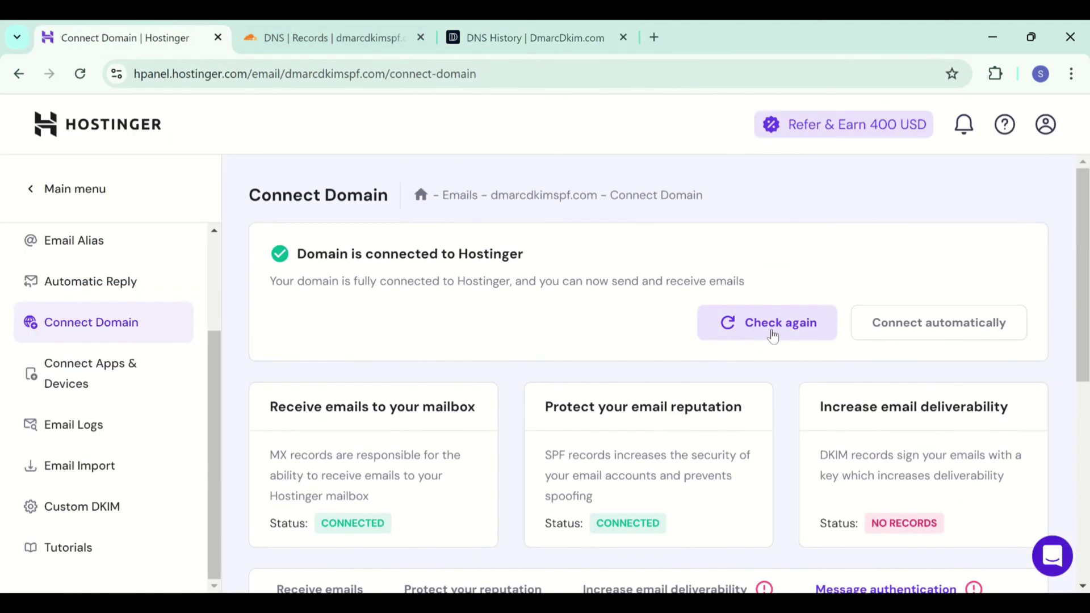
pyautogui.click(773, 334)
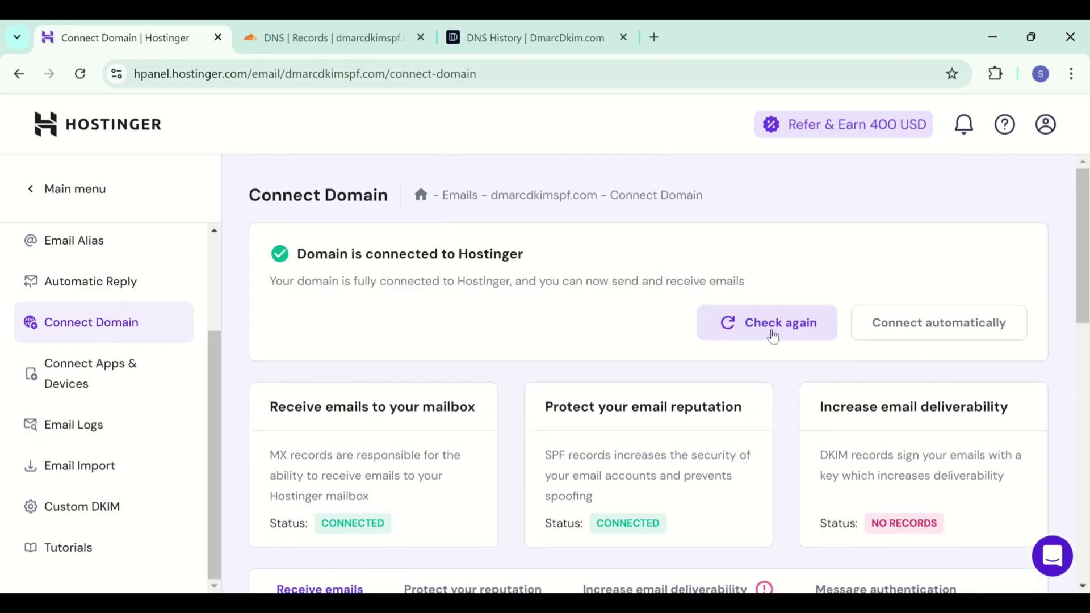
# - Show the three missing DKIM CNAME records under Increase email deliverability
pyautogui.scroll(-3, 772, 334)
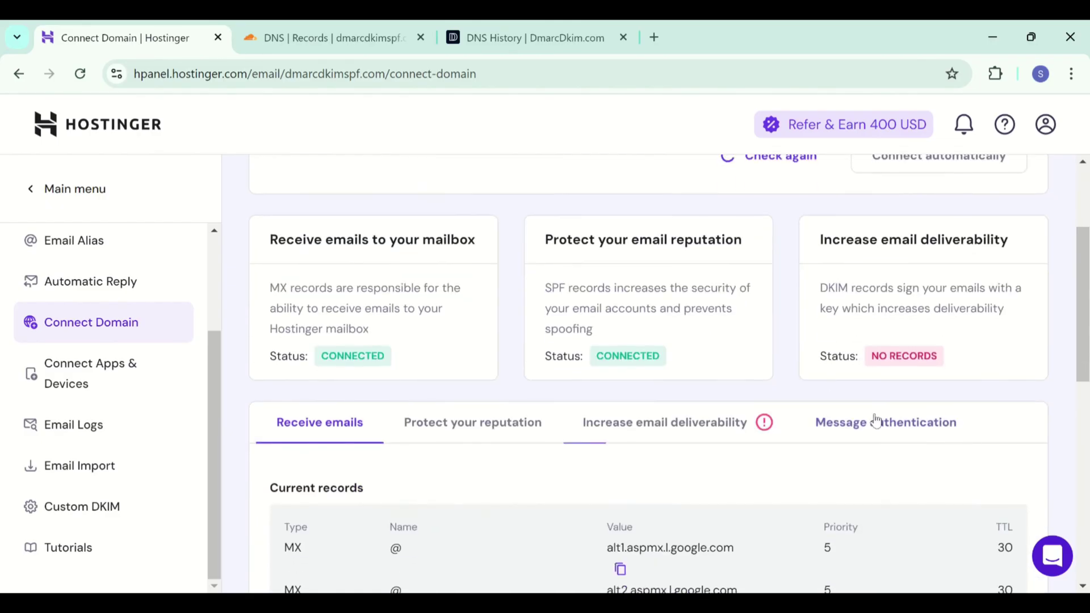
pyautogui.scroll(-3, 876, 420)
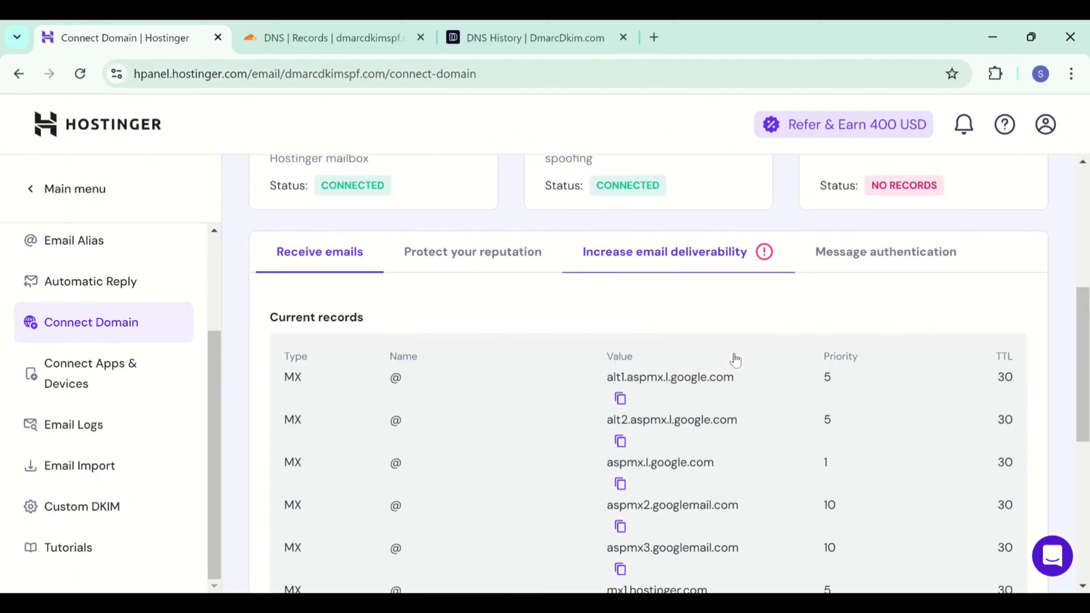
pyautogui.click(694, 271)
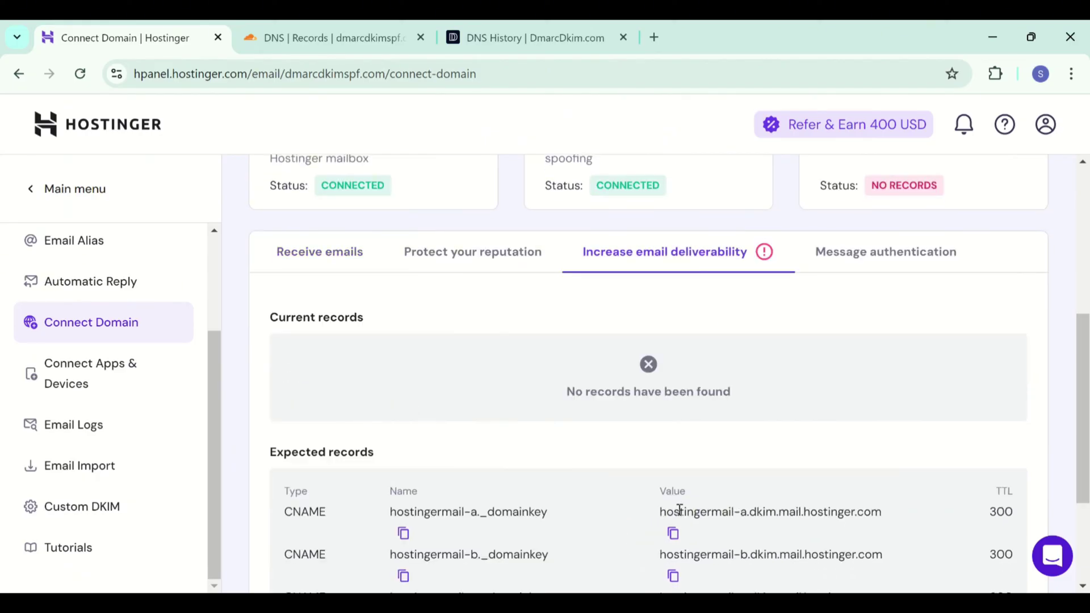
pyautogui.scroll(-2, 680, 510)
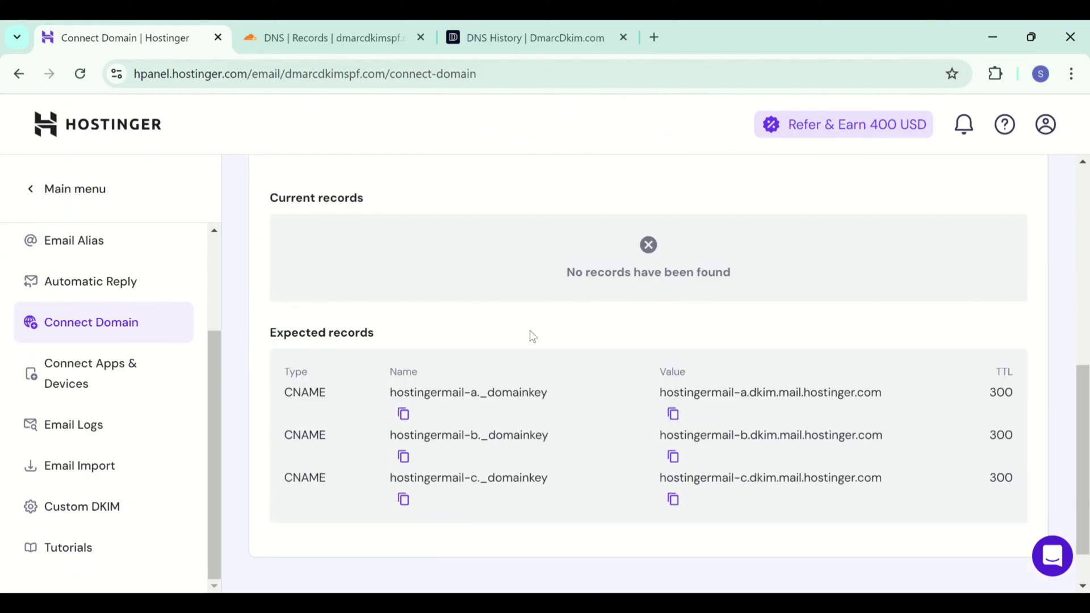
pyautogui.scroll(6, 533, 335)
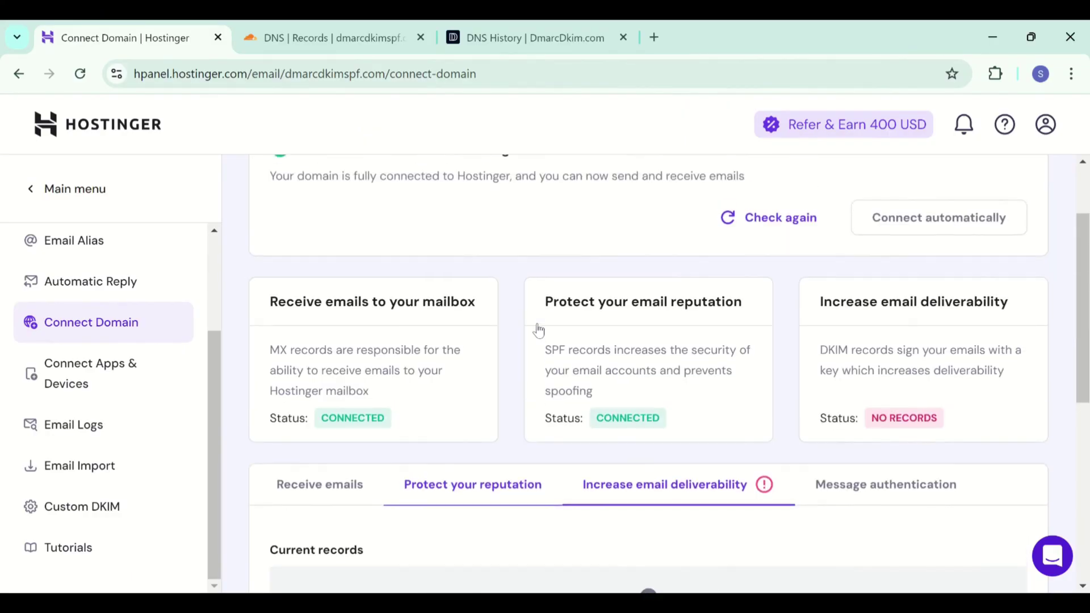